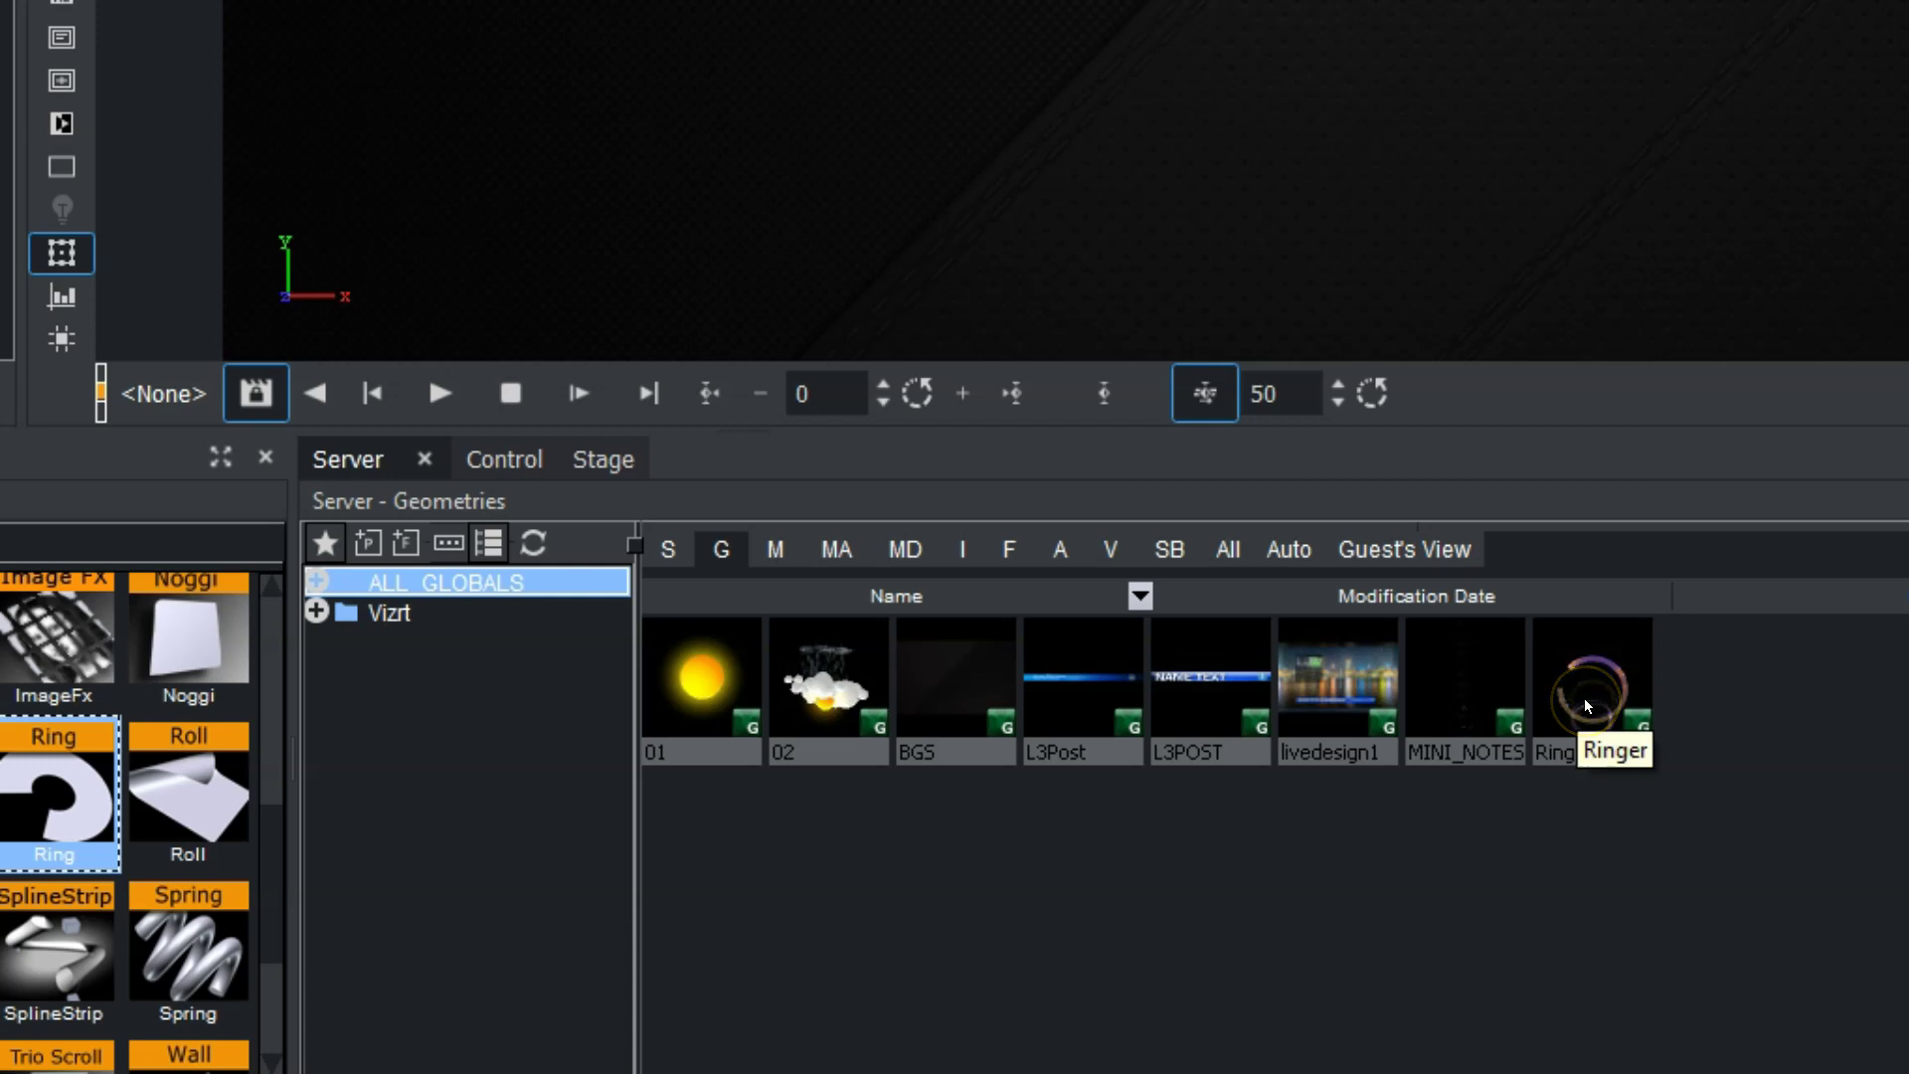
# Step: Add a Cogwheel geometry to the empty scene tree and apply the bright material to it
pyautogui.click(1507, 719)
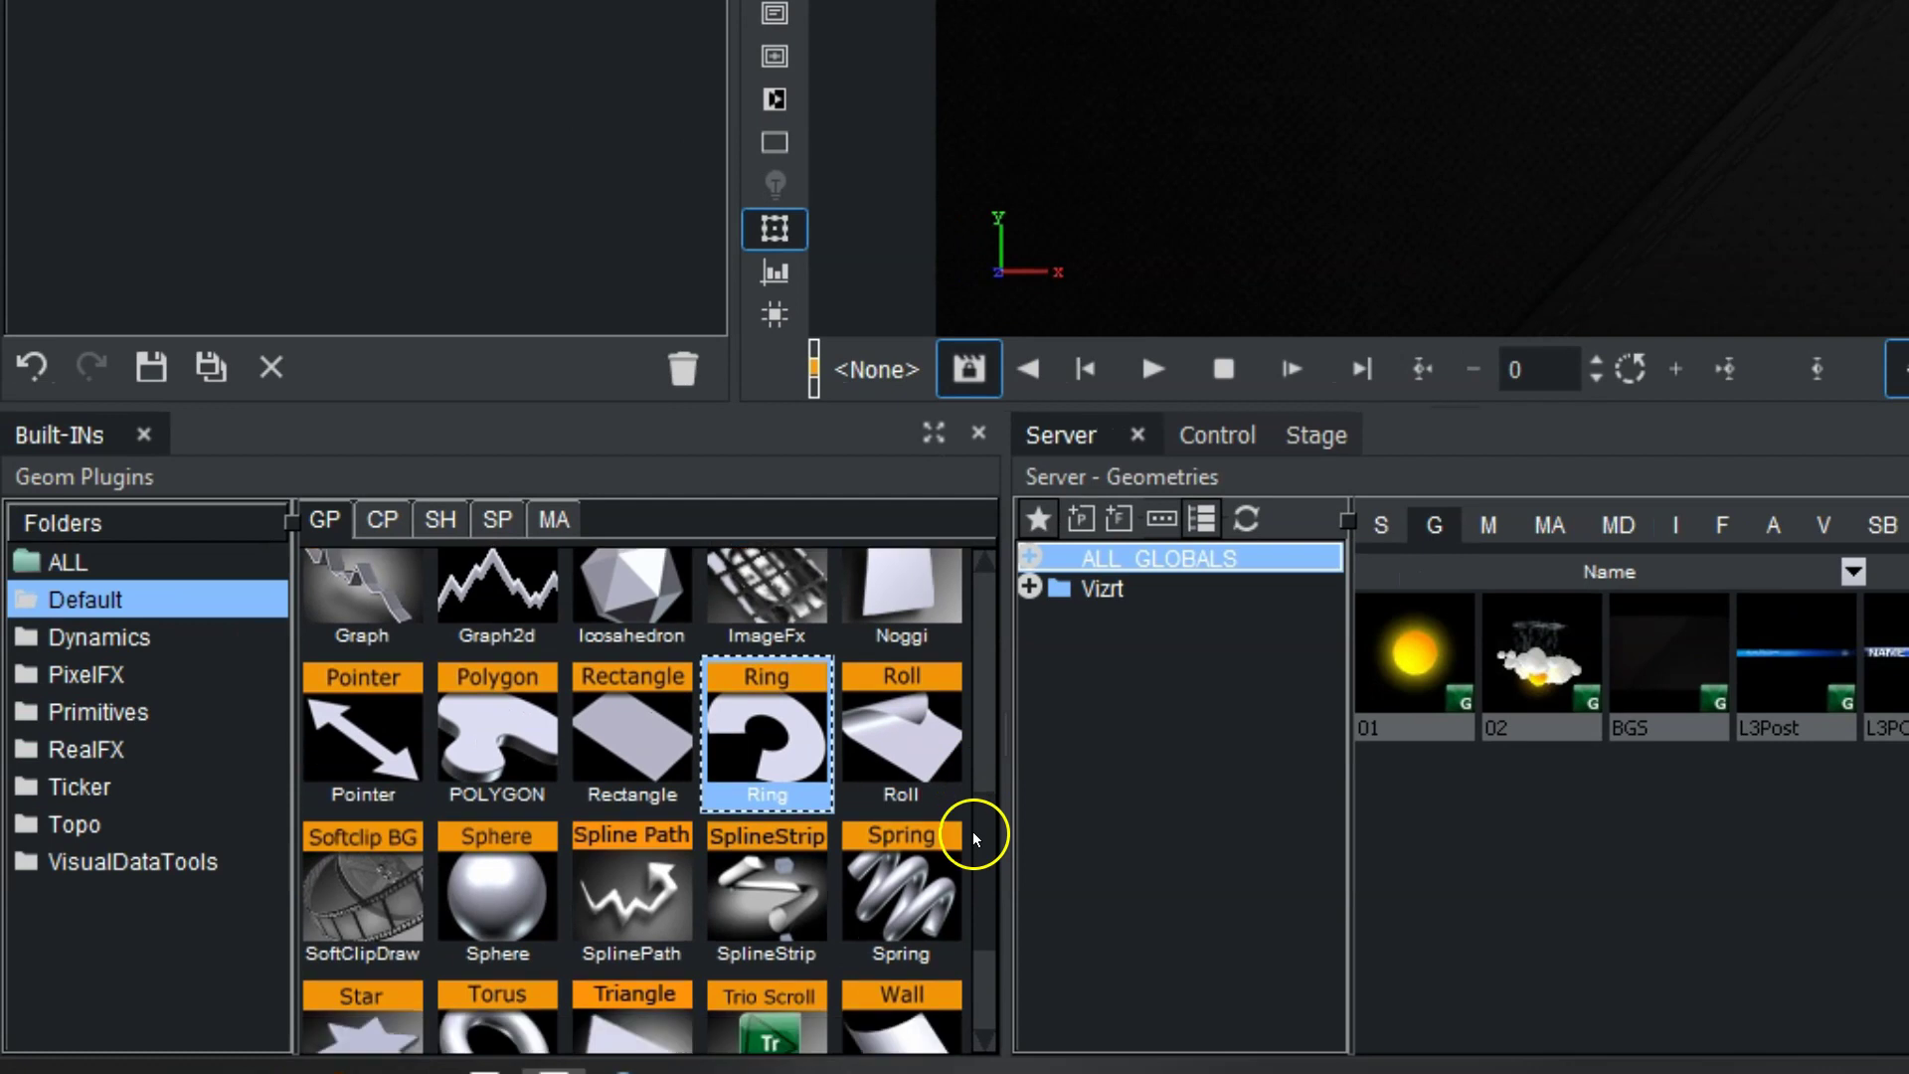
pyautogui.moveTo(259, 856); pyautogui.dragTo(260, 923)
pyautogui.moveTo(972, 898); pyautogui.dragTo(1032, 637)
pyautogui.moveTo(528, 653); pyautogui.dragTo(269, 285)
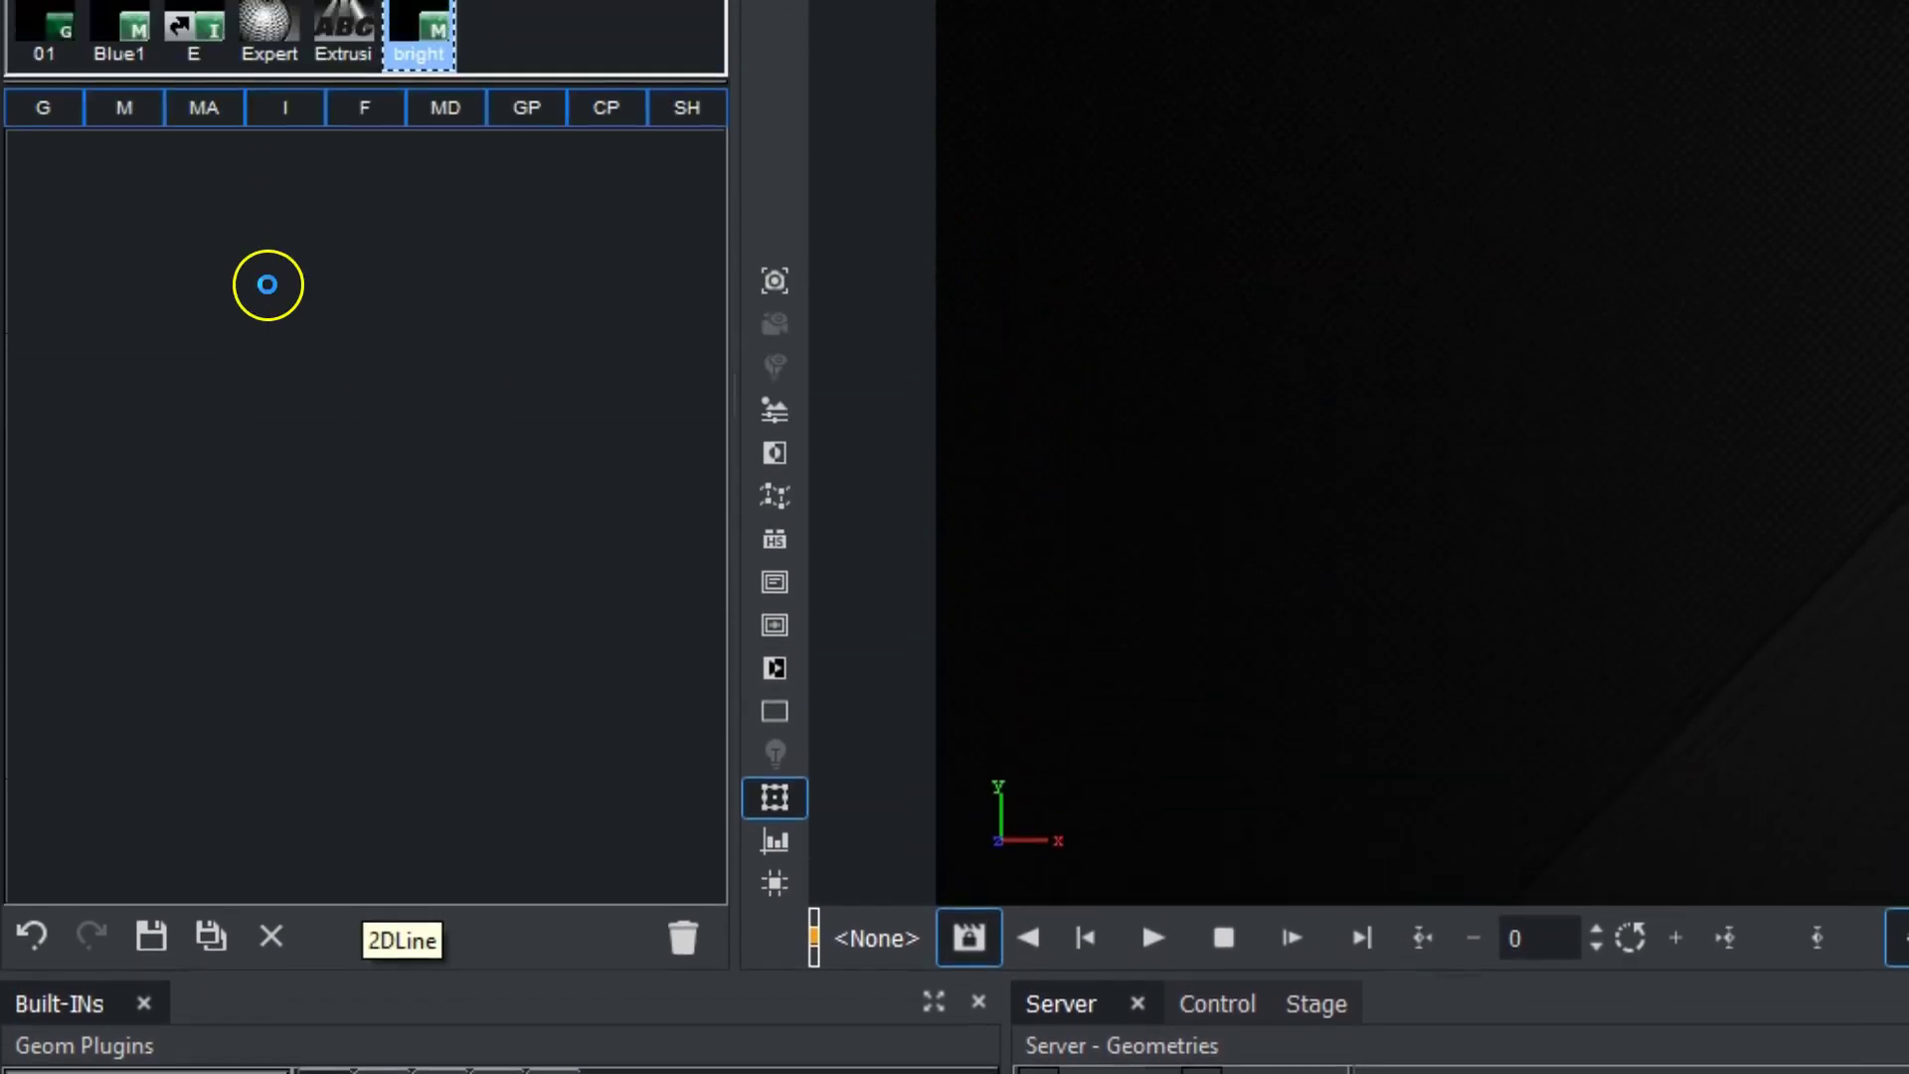
pyautogui.moveTo(426, 51); pyautogui.dragTo(270, 199)
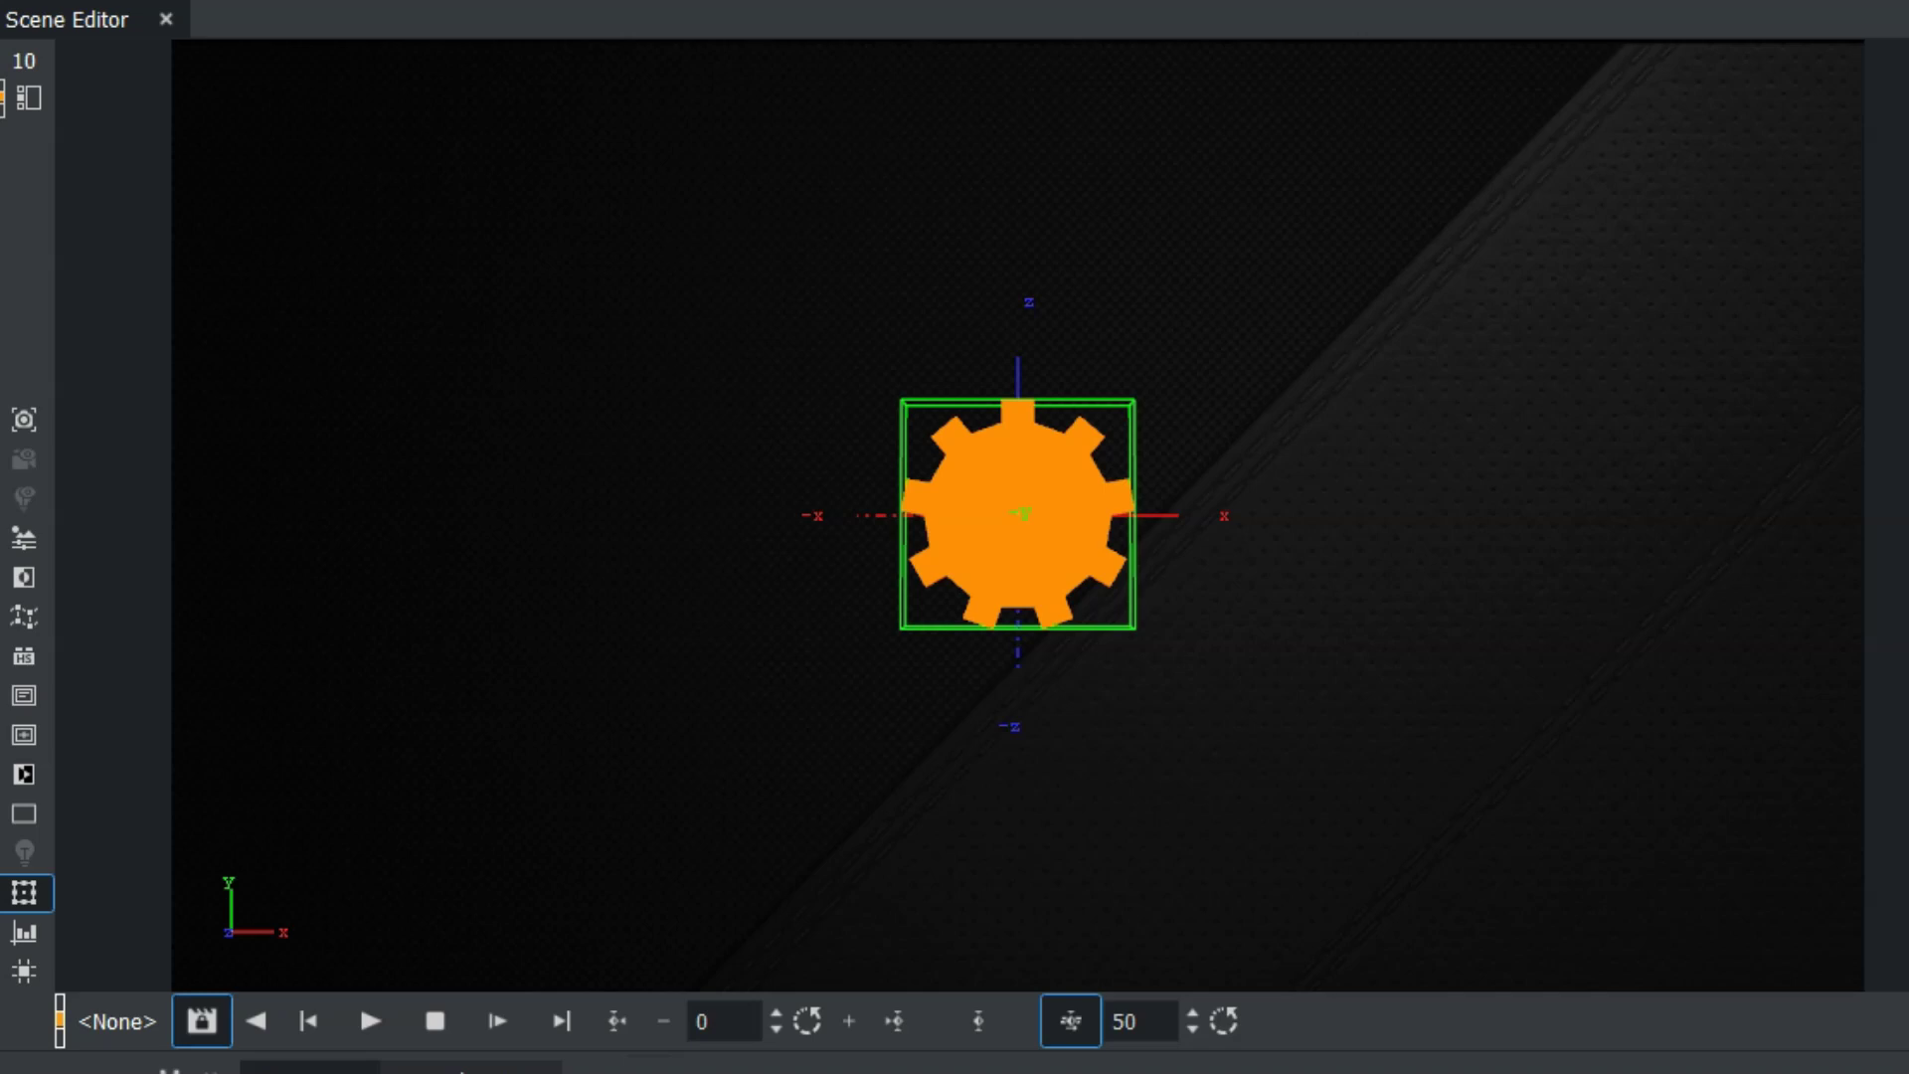
# Step: Animate the cogwheel with a start keyframe and a keyframe at frame 50 with Y rotation 360
pyautogui.click(975, 1021)
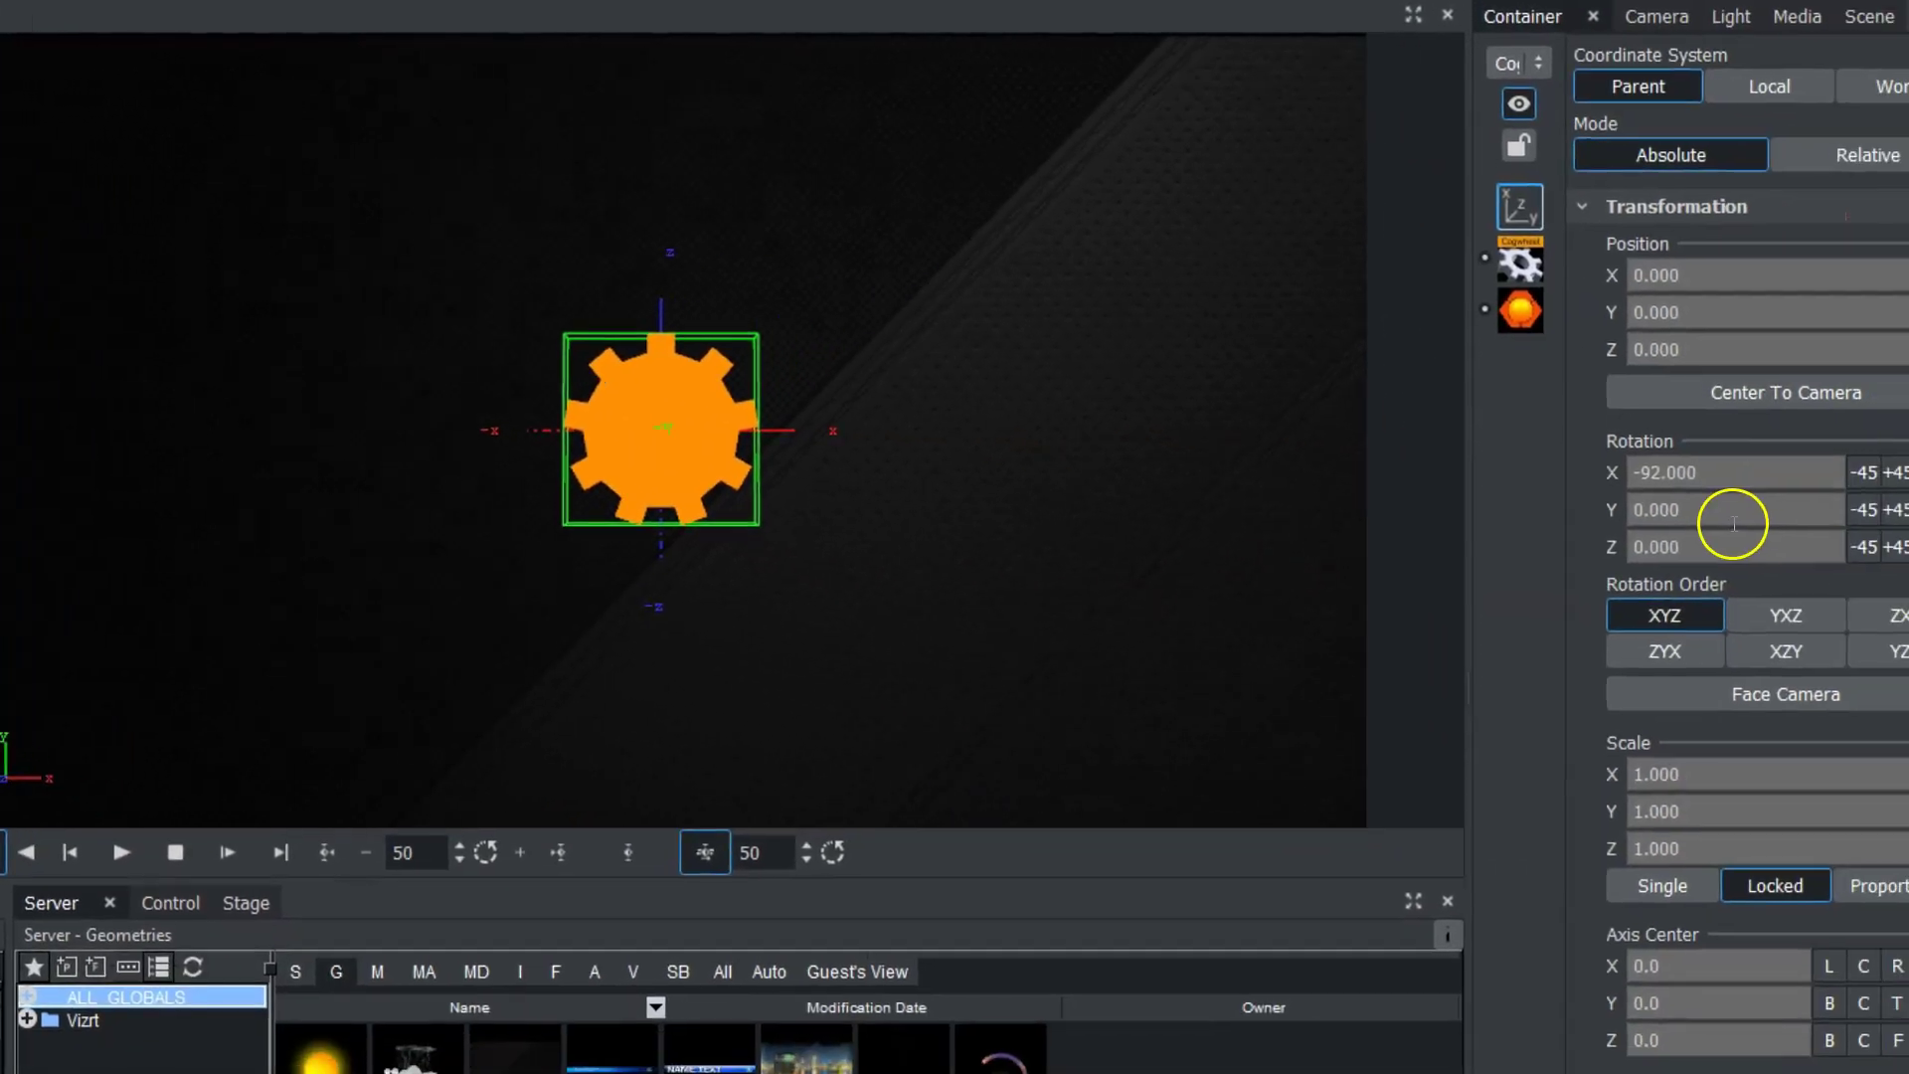
pyautogui.click(1734, 521)
pyautogui.write('360')
pyautogui.press('Return')
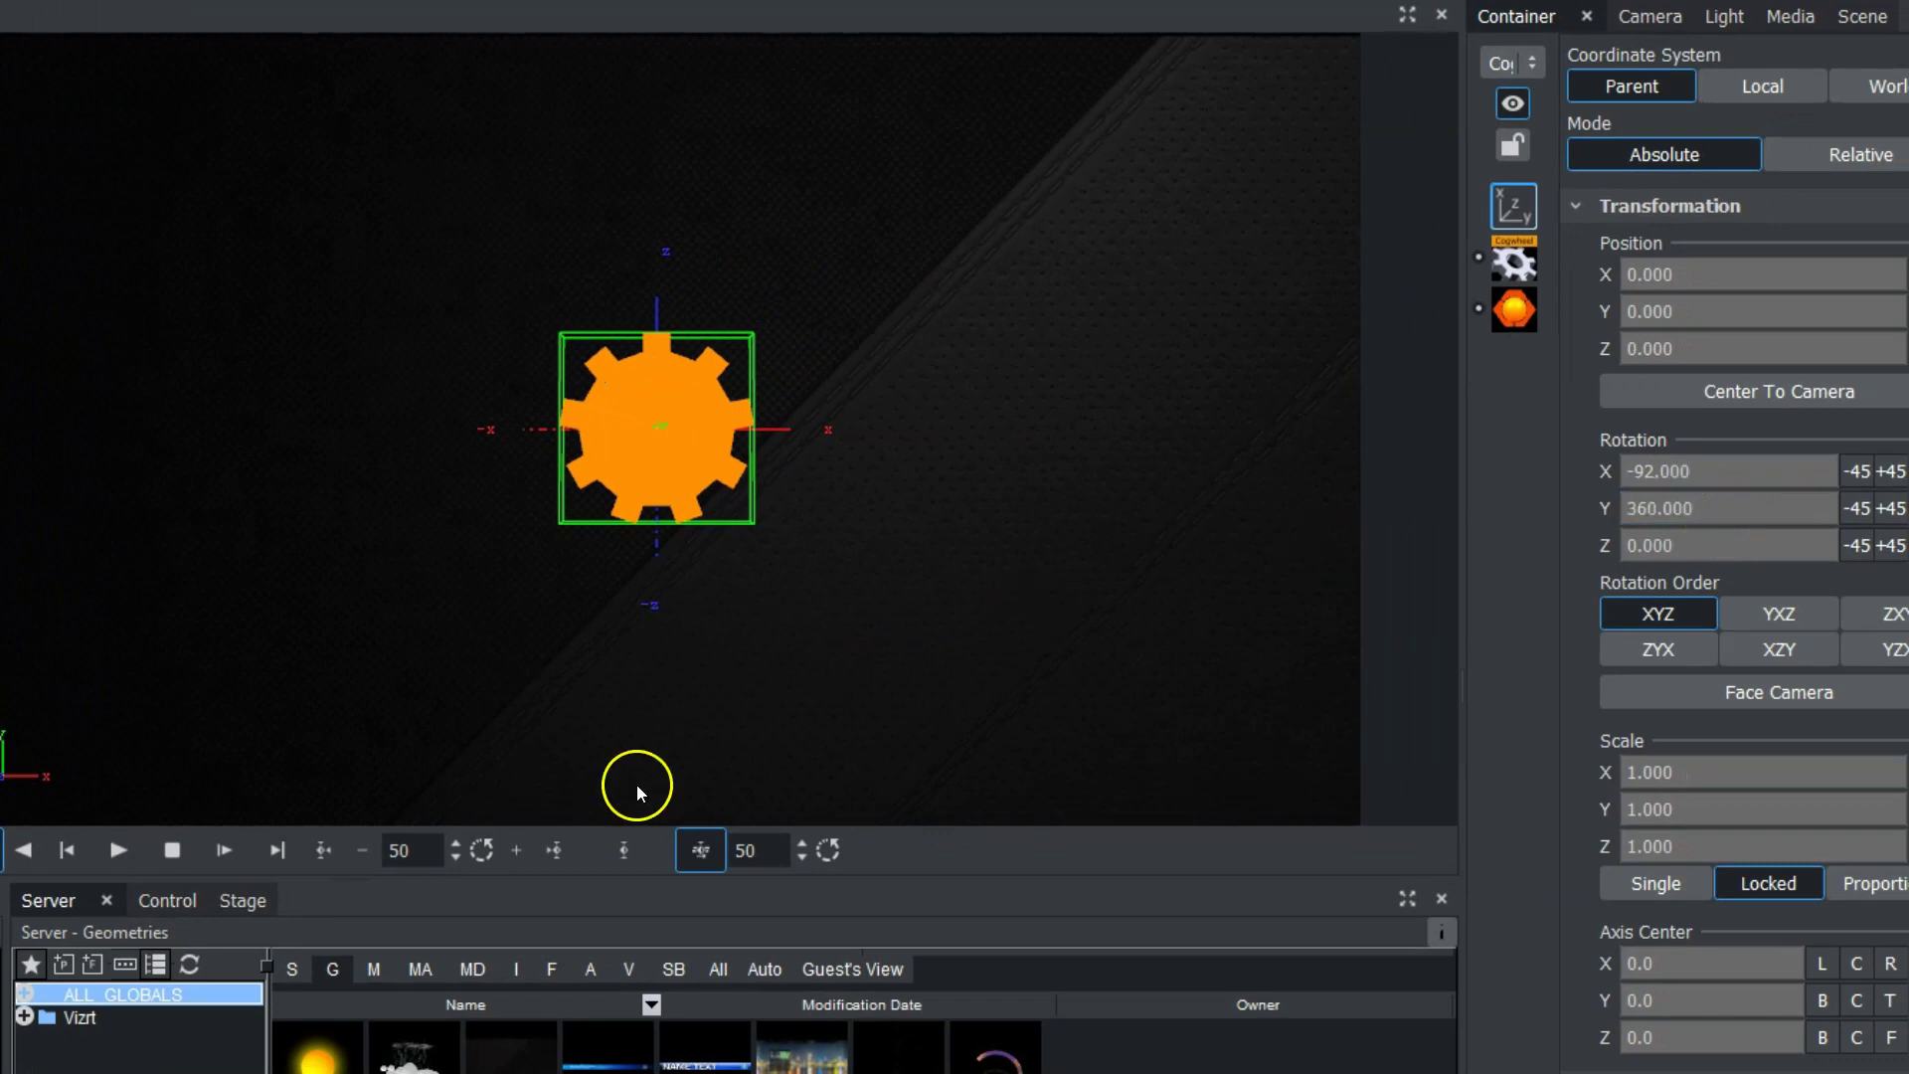
pyautogui.click(623, 848)
pyautogui.moveTo(418, 845); pyautogui.dragTo(241, 827)
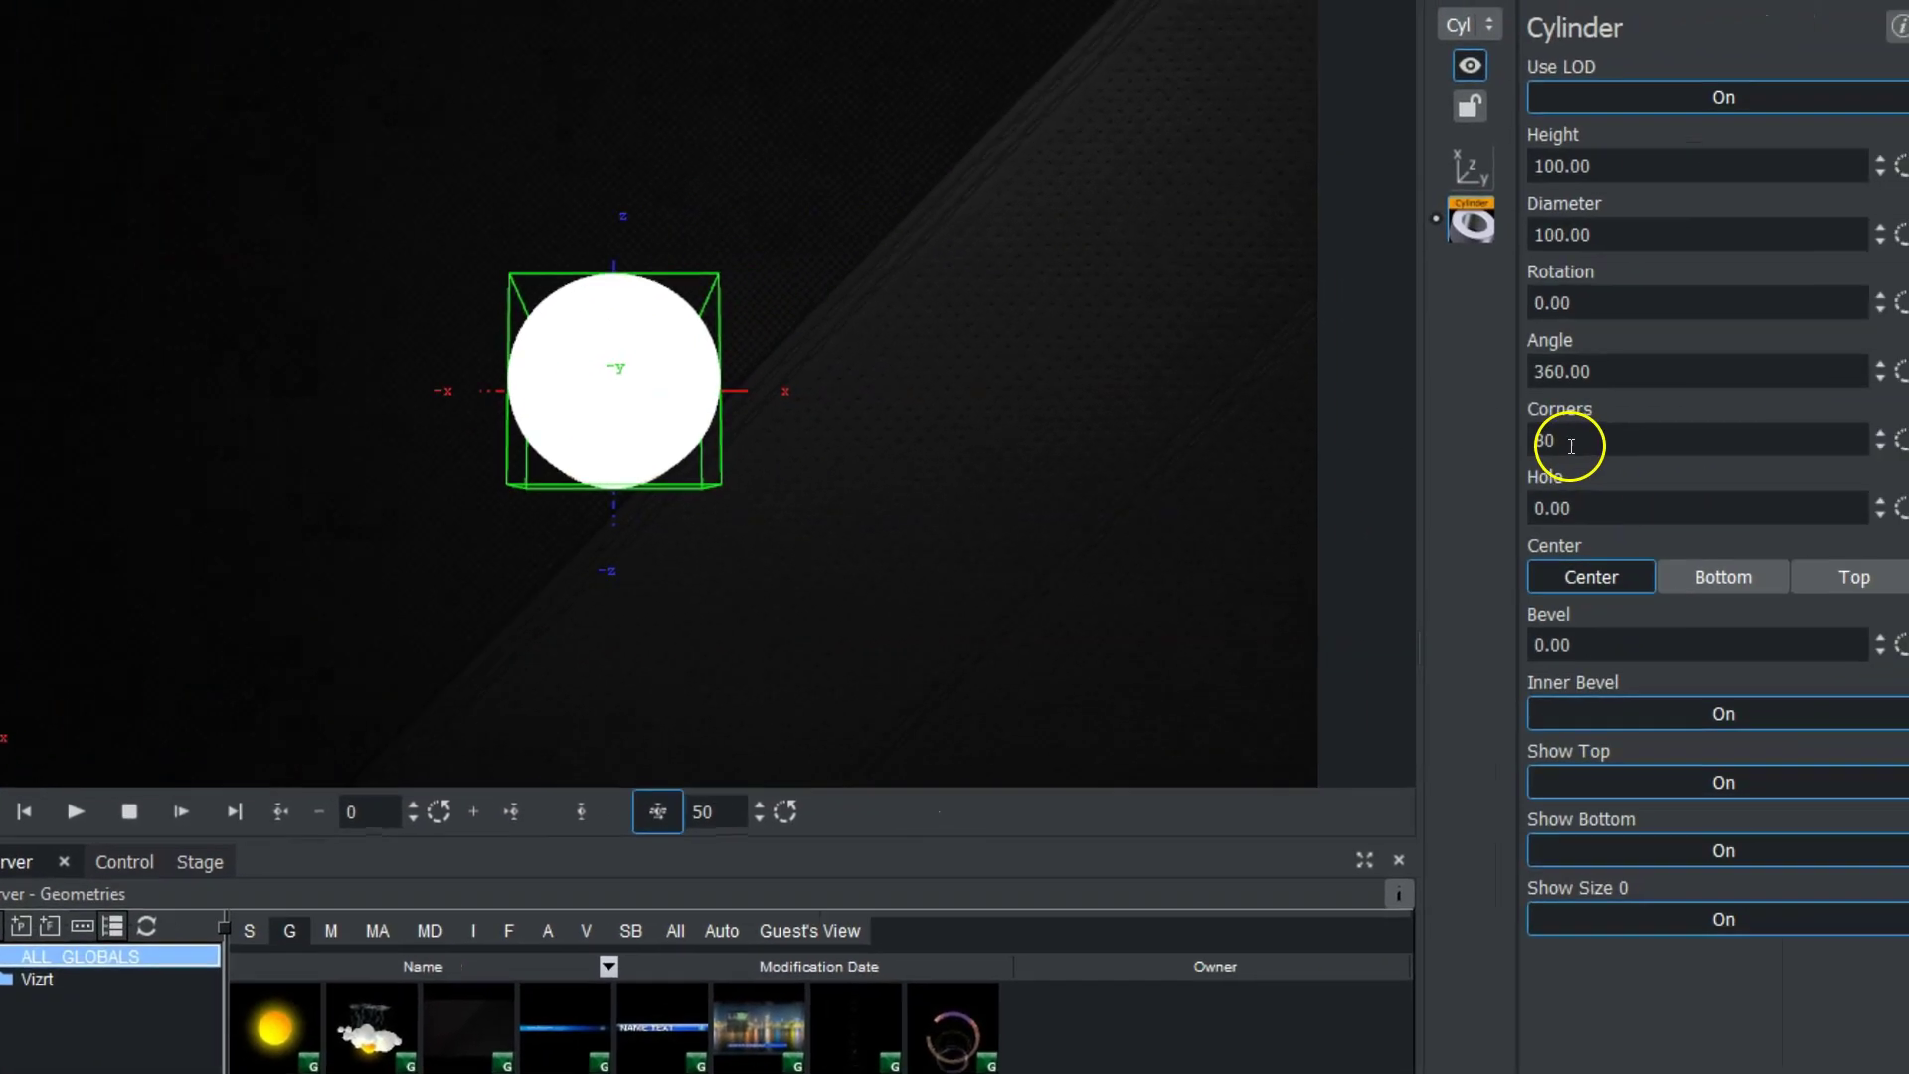
# Step: Set the cylinder's diameter to 182.3 and its hole to 134.7 so it forms a ring around the cogwheel
pyautogui.moveTo(1526, 238); pyautogui.dragTo(1905, 231)
pyautogui.moveTo(1586, 228); pyautogui.dragTo(1896, 227)
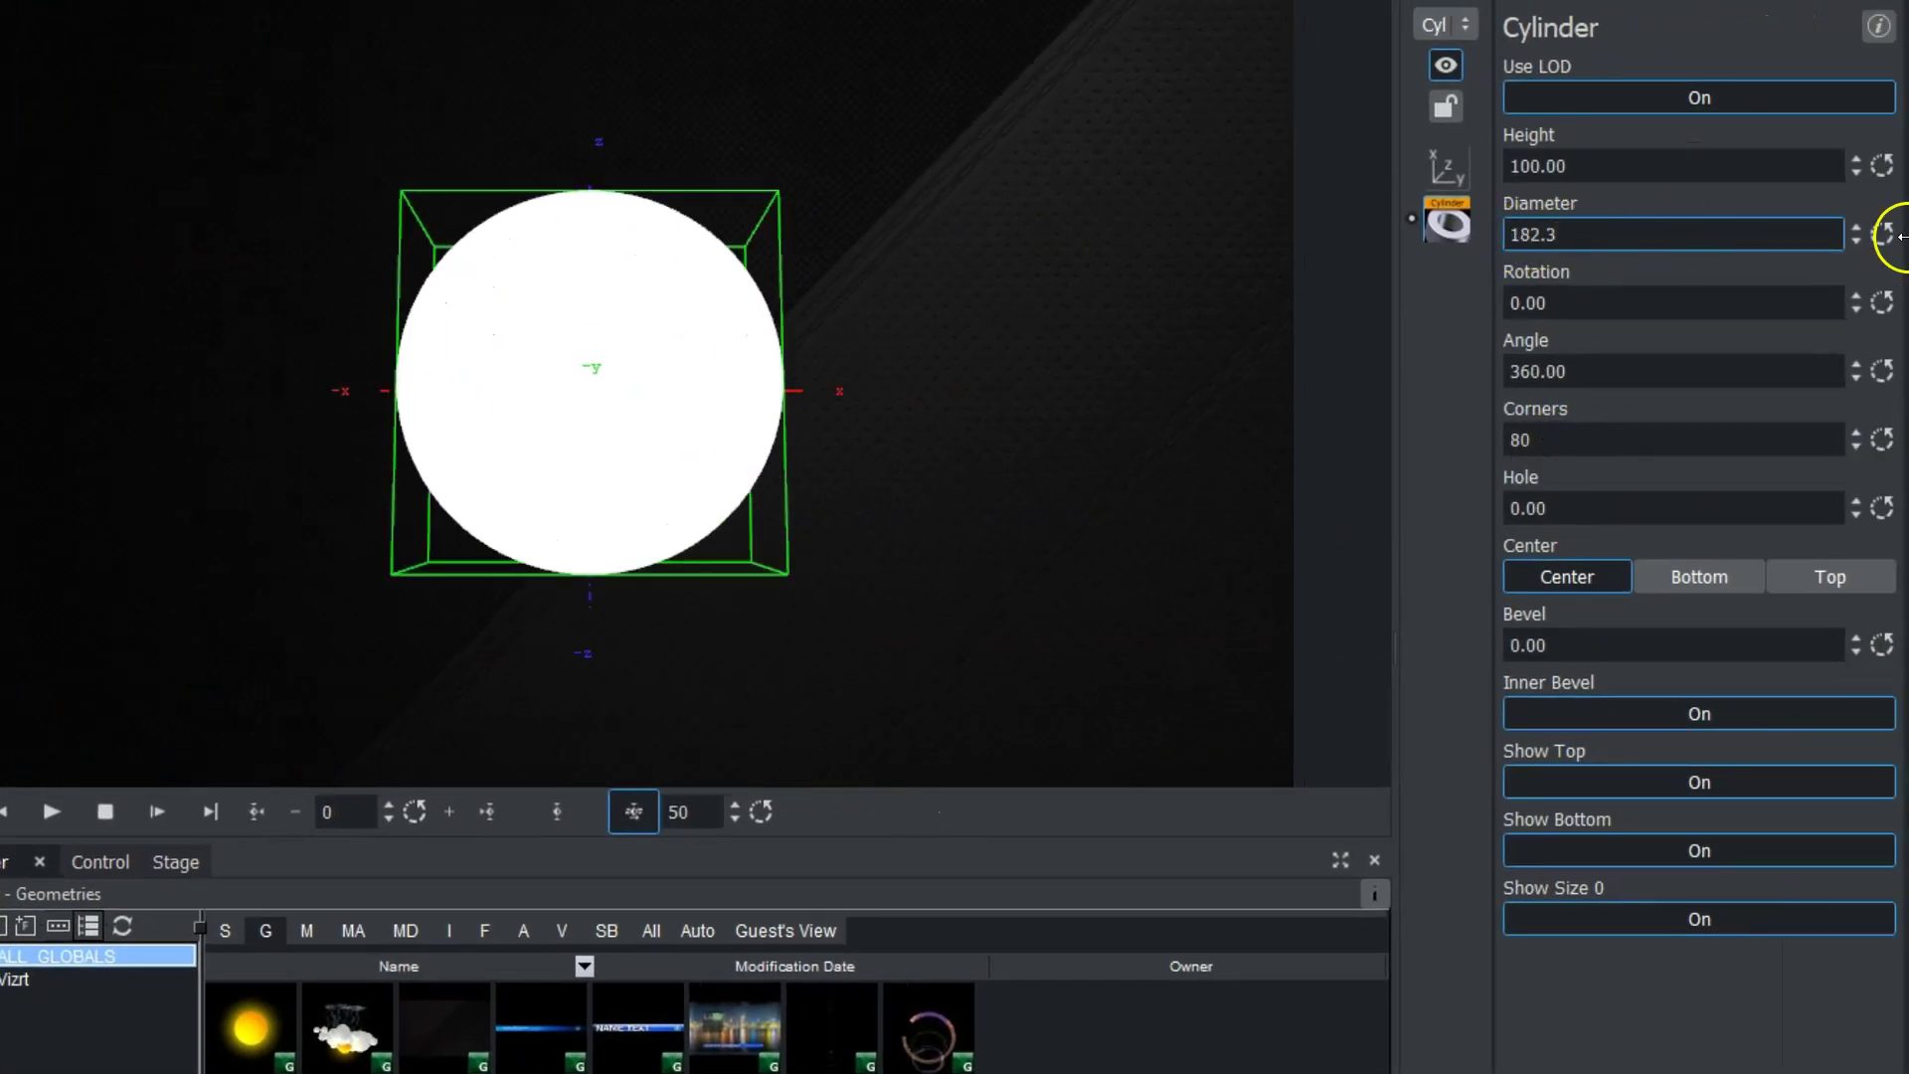
pyautogui.moveTo(1508, 512); pyautogui.dragTo(1887, 503)
pyautogui.moveTo(1521, 498); pyautogui.dragTo(1888, 511)
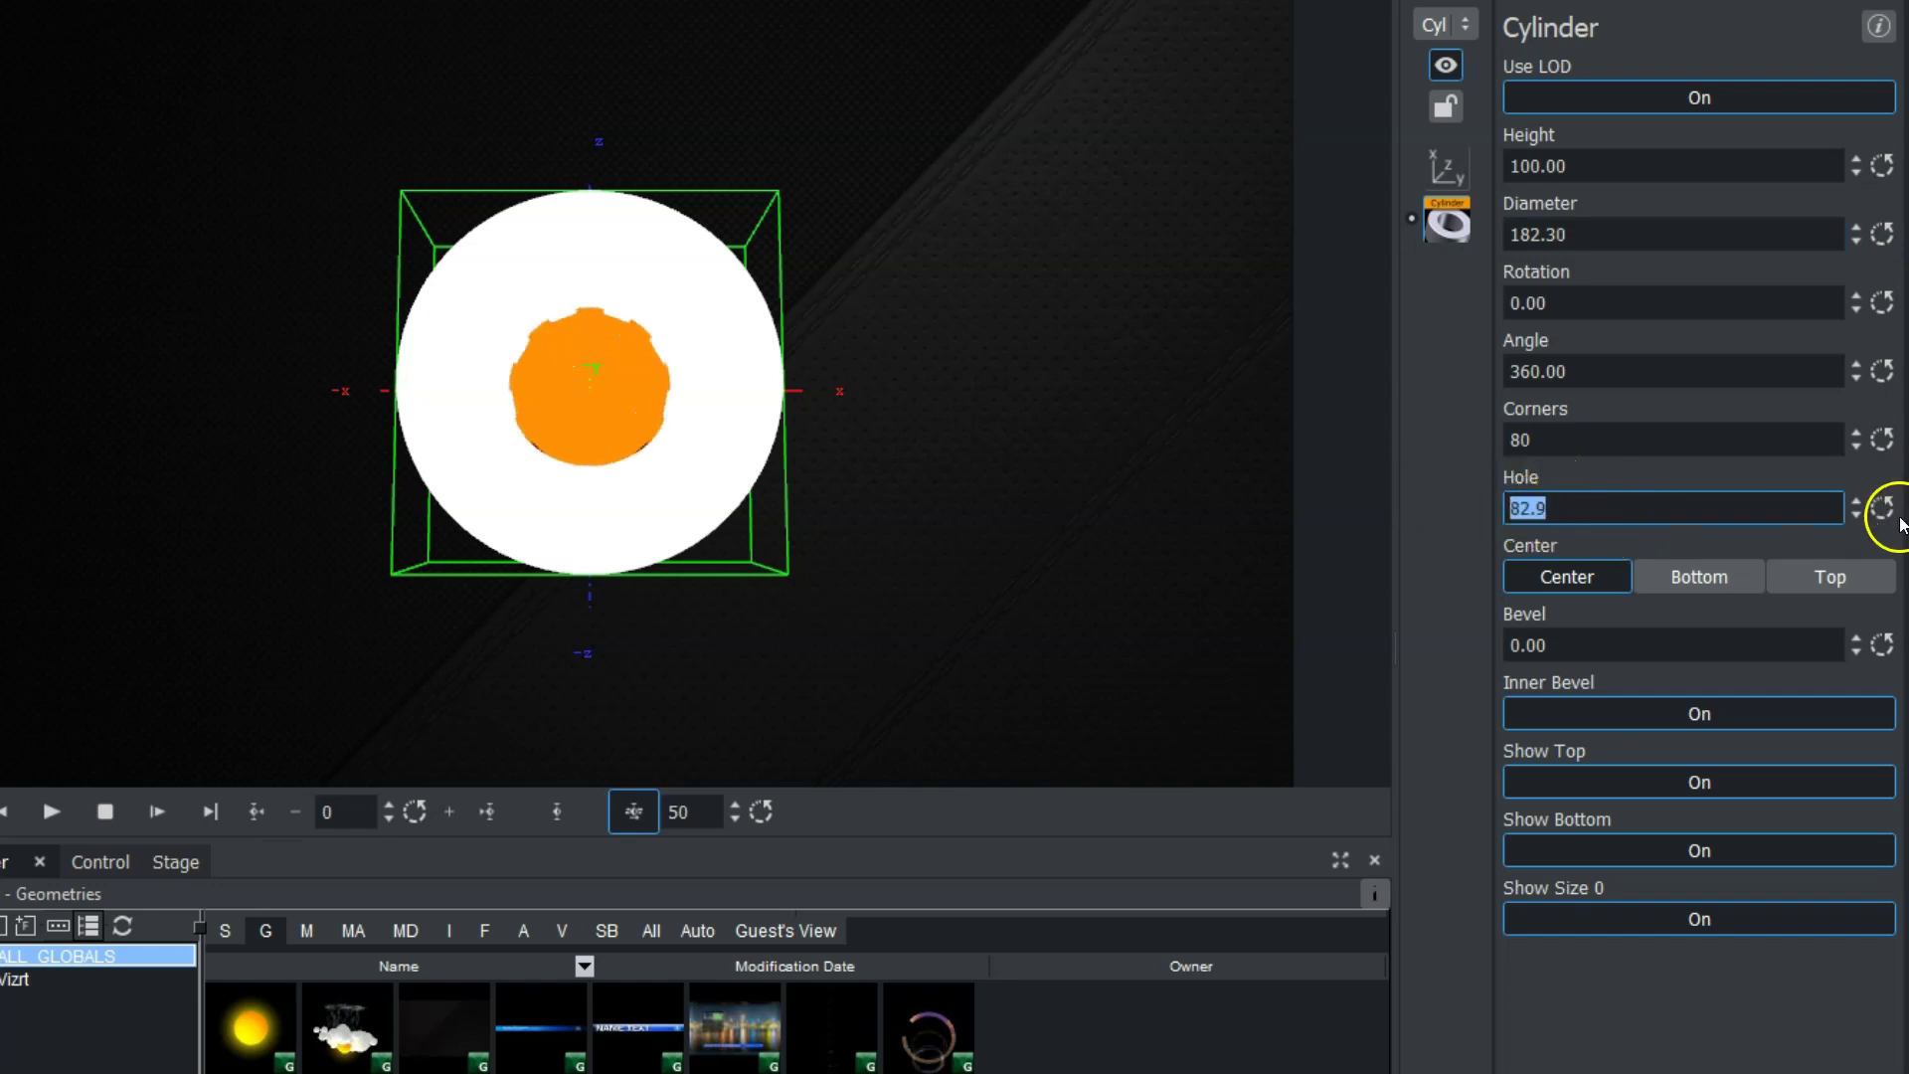
pyautogui.moveTo(1555, 516); pyautogui.dragTo(1794, 537)
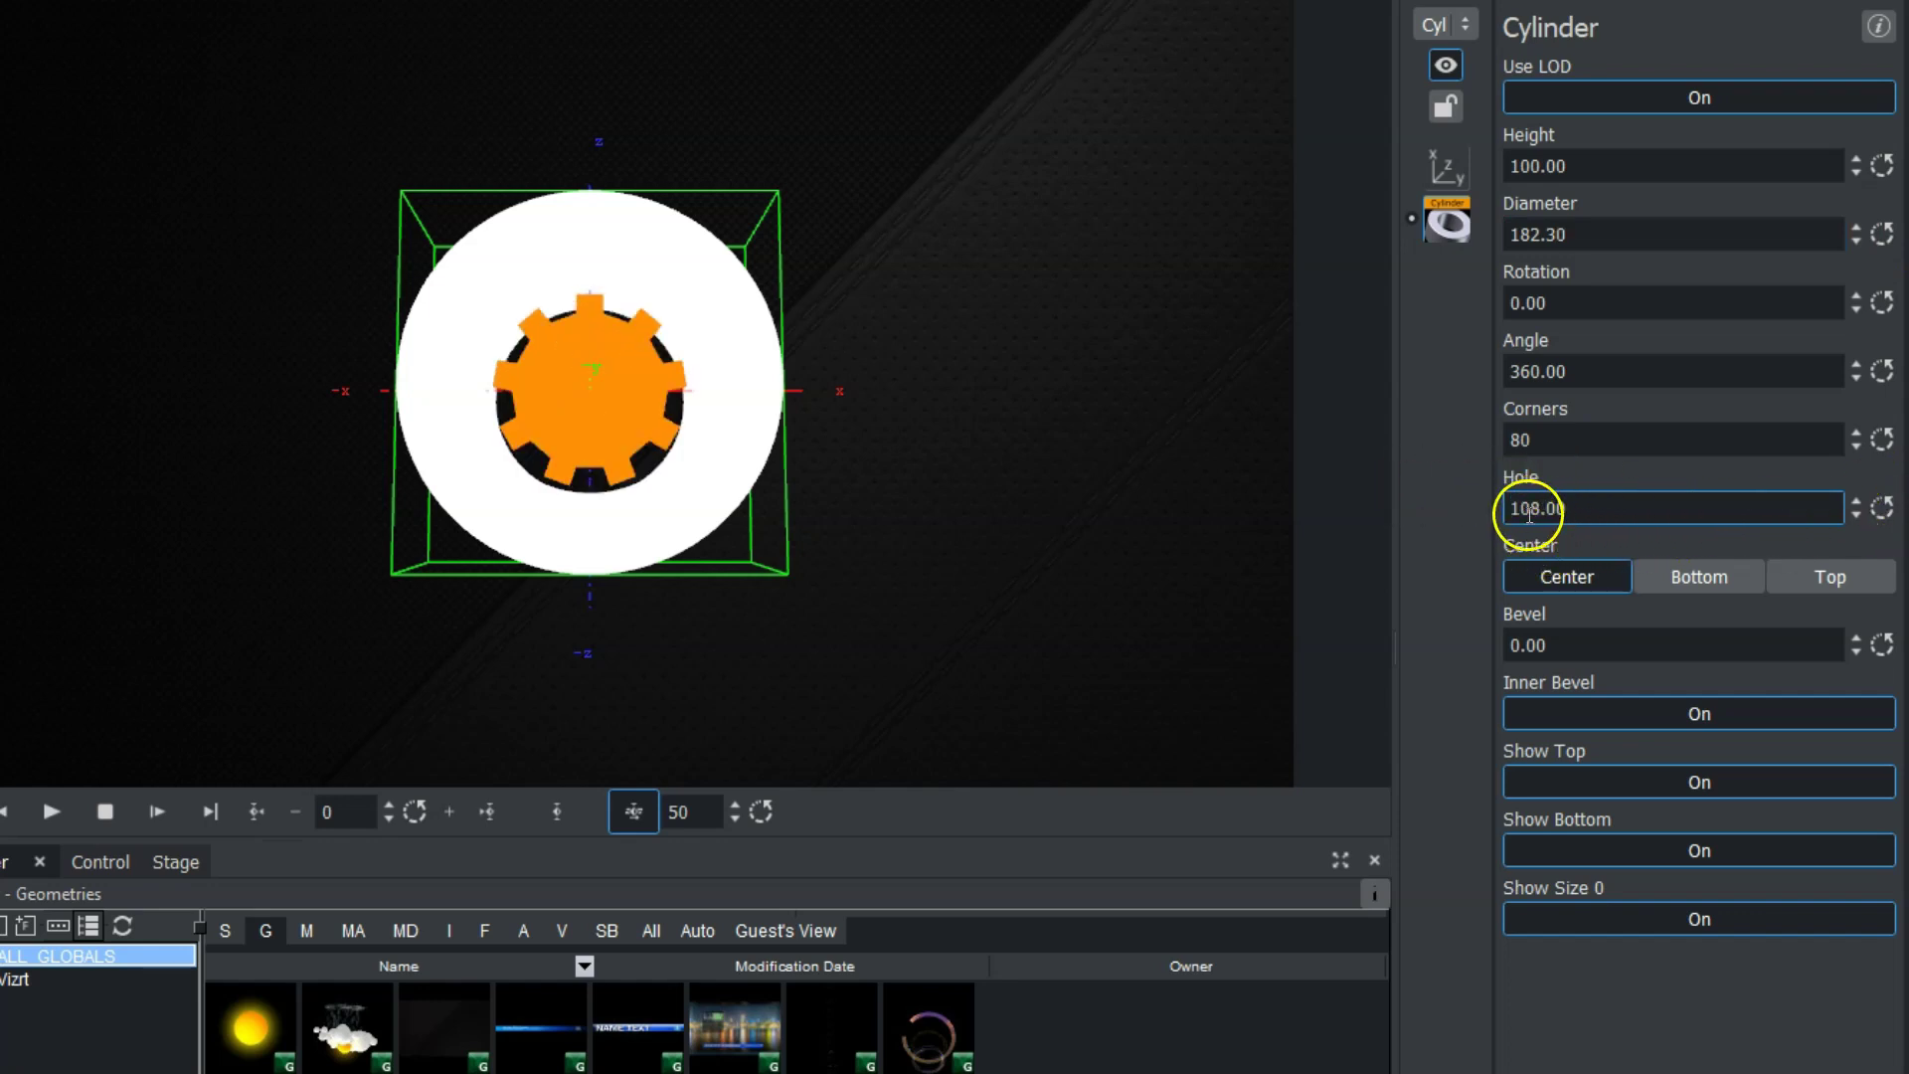
pyautogui.moveTo(1525, 511); pyautogui.dragTo(1899, 498)
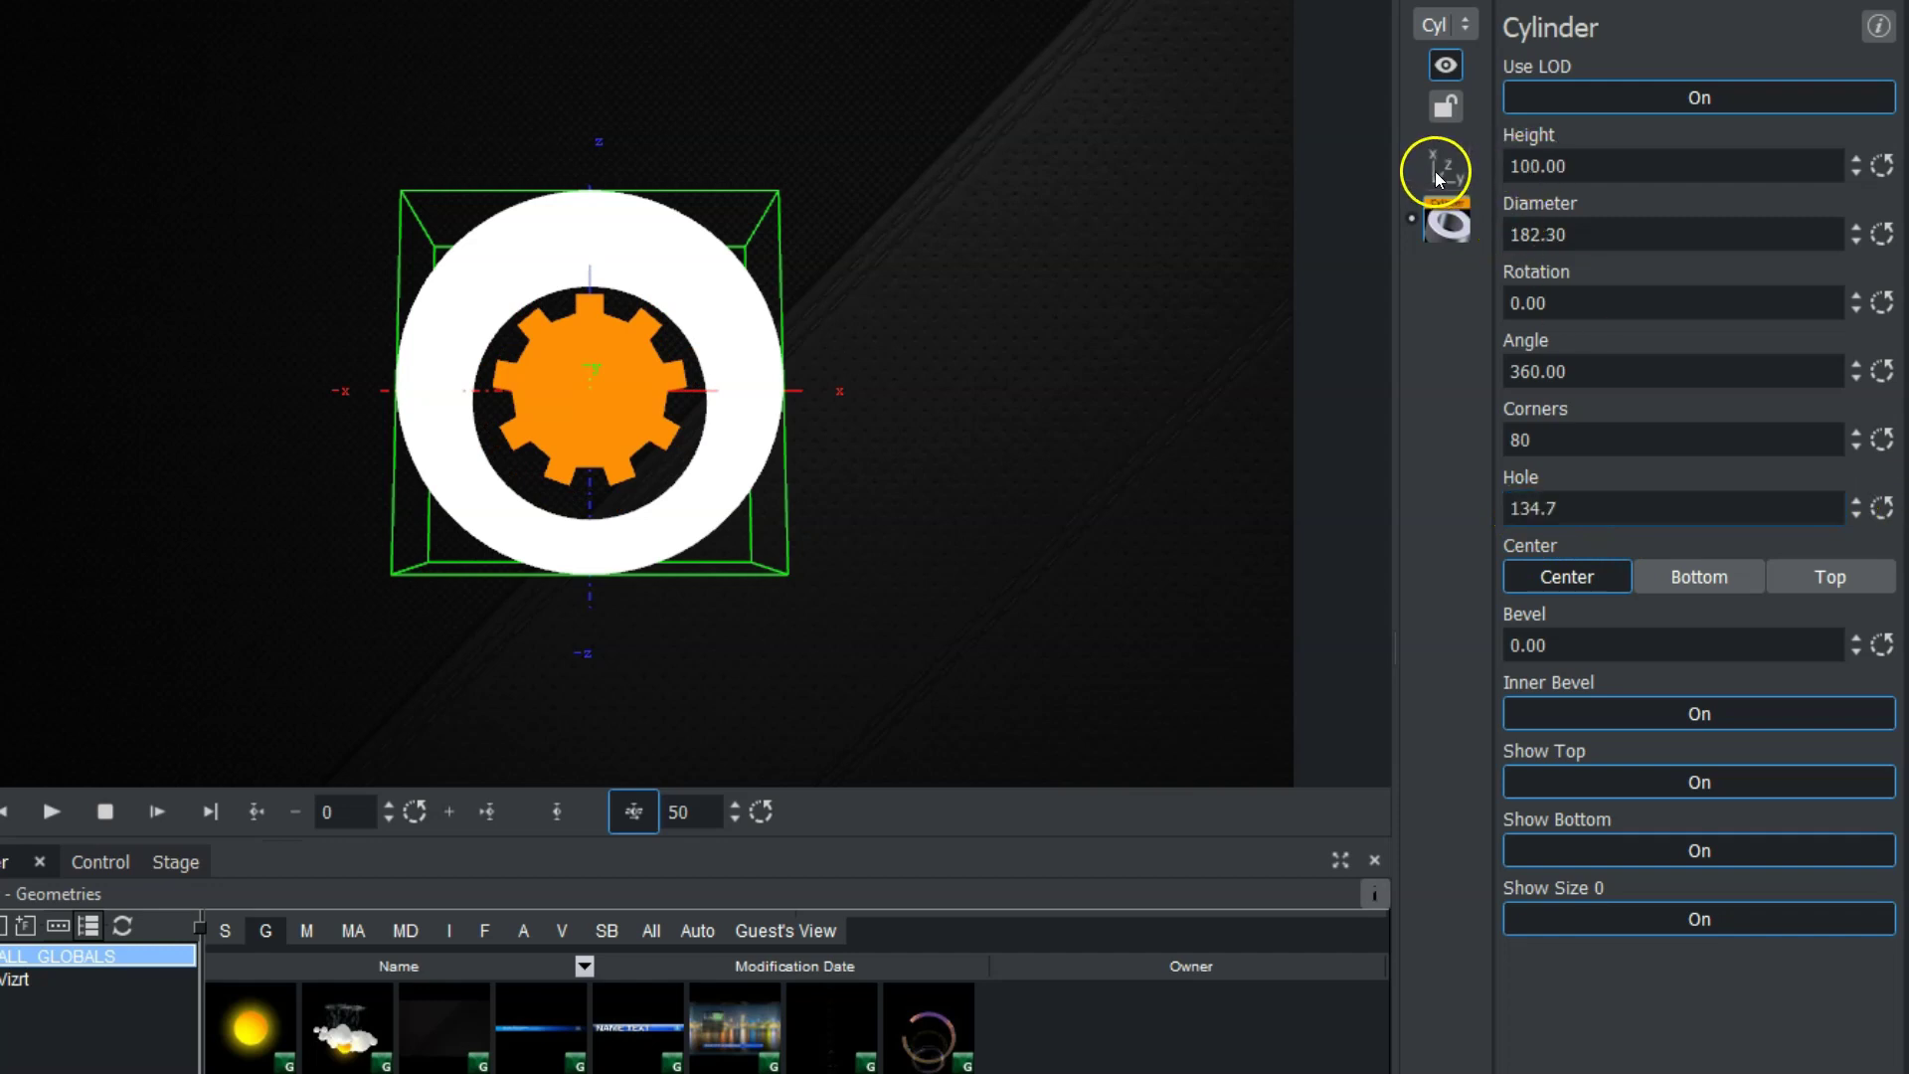
# Step: Set the cylinder's X rotation to 90 and scrub the timeline to preview the cogwheel's spin inside it
pyautogui.click(1446, 169)
pyautogui.click(1650, 435)
pyautogui.write('90')
pyautogui.press('Return')
pyautogui.click(1649, 435)
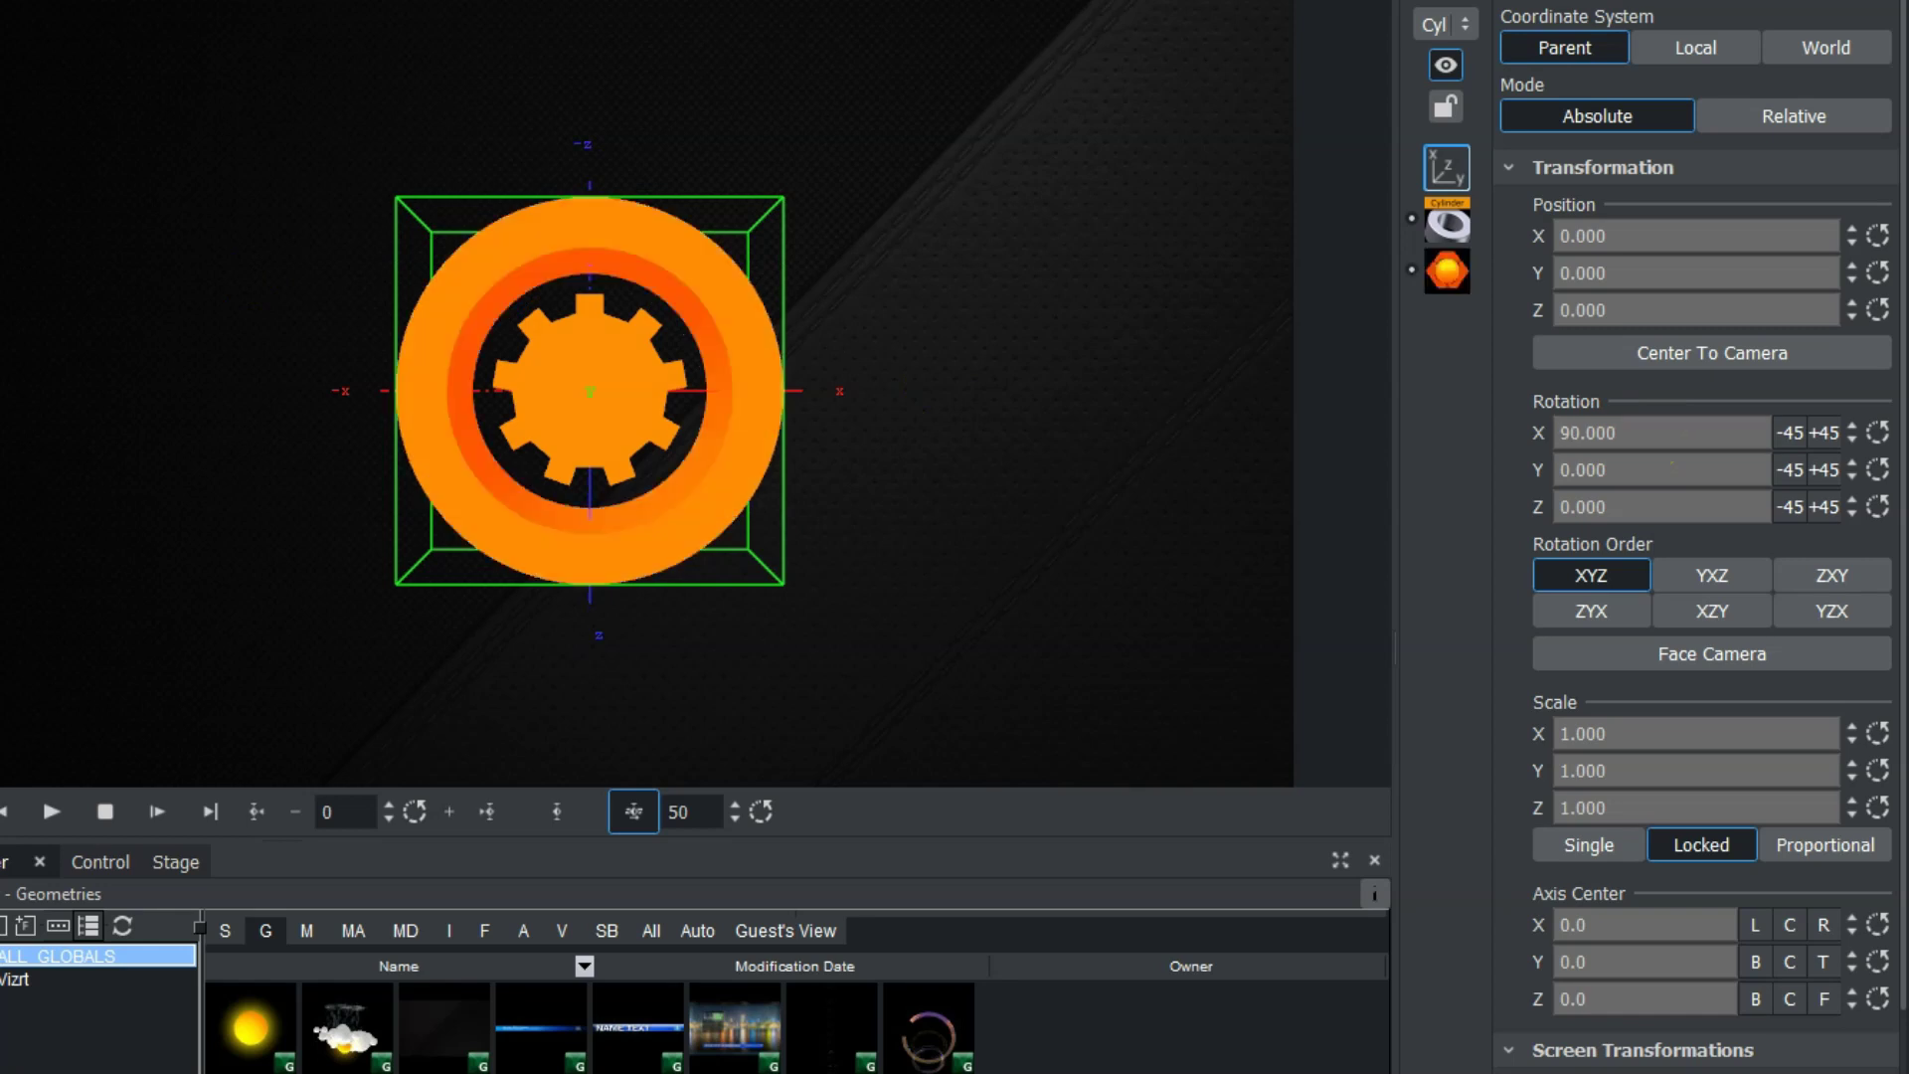
pyautogui.moveTo(323, 812); pyautogui.dragTo(391, 808)
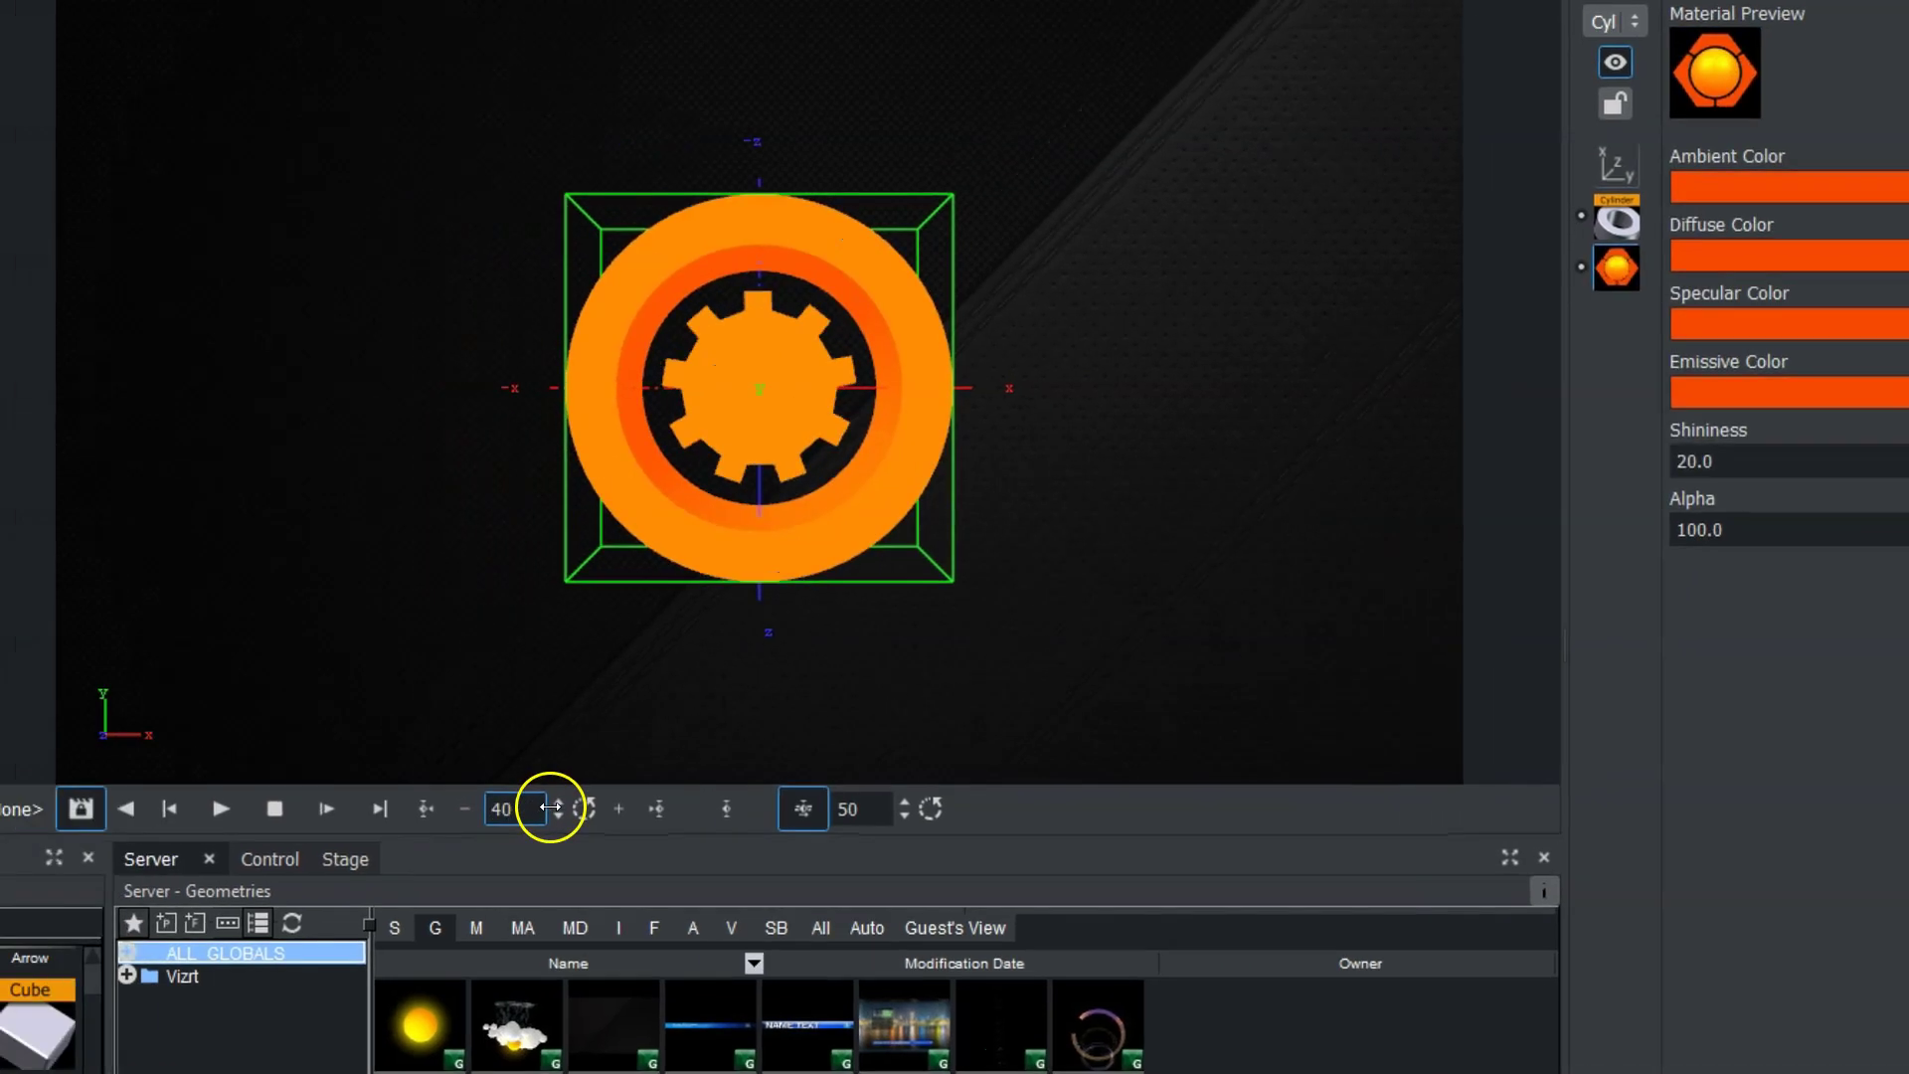
pyautogui.moveTo(1175, 793); pyautogui.dragTo(951, 792)
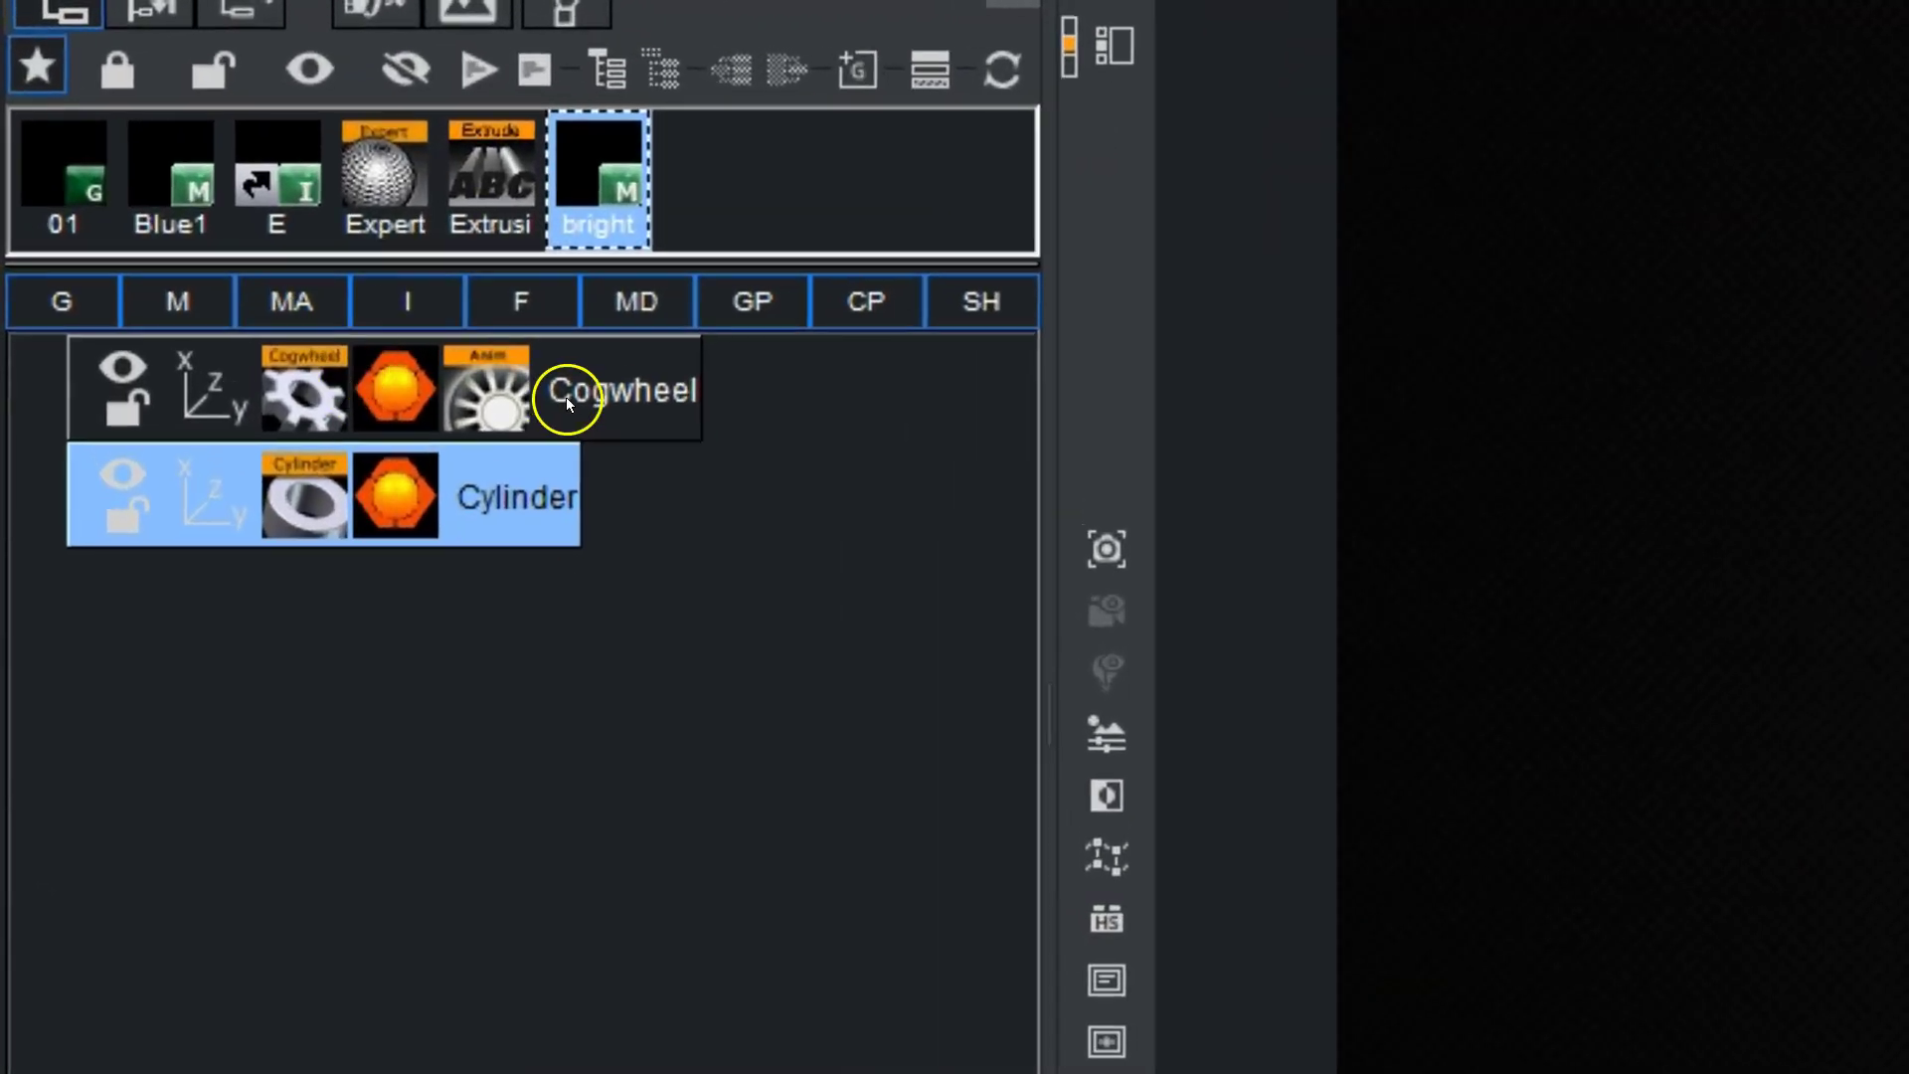
# Step: Group the Cogwheel and Cylinder containers under a new parent container and merge that container into one geometry
pyautogui.keyDown('ctrl'); pyautogui.click(591, 396); pyautogui.keyUp('ctrl')
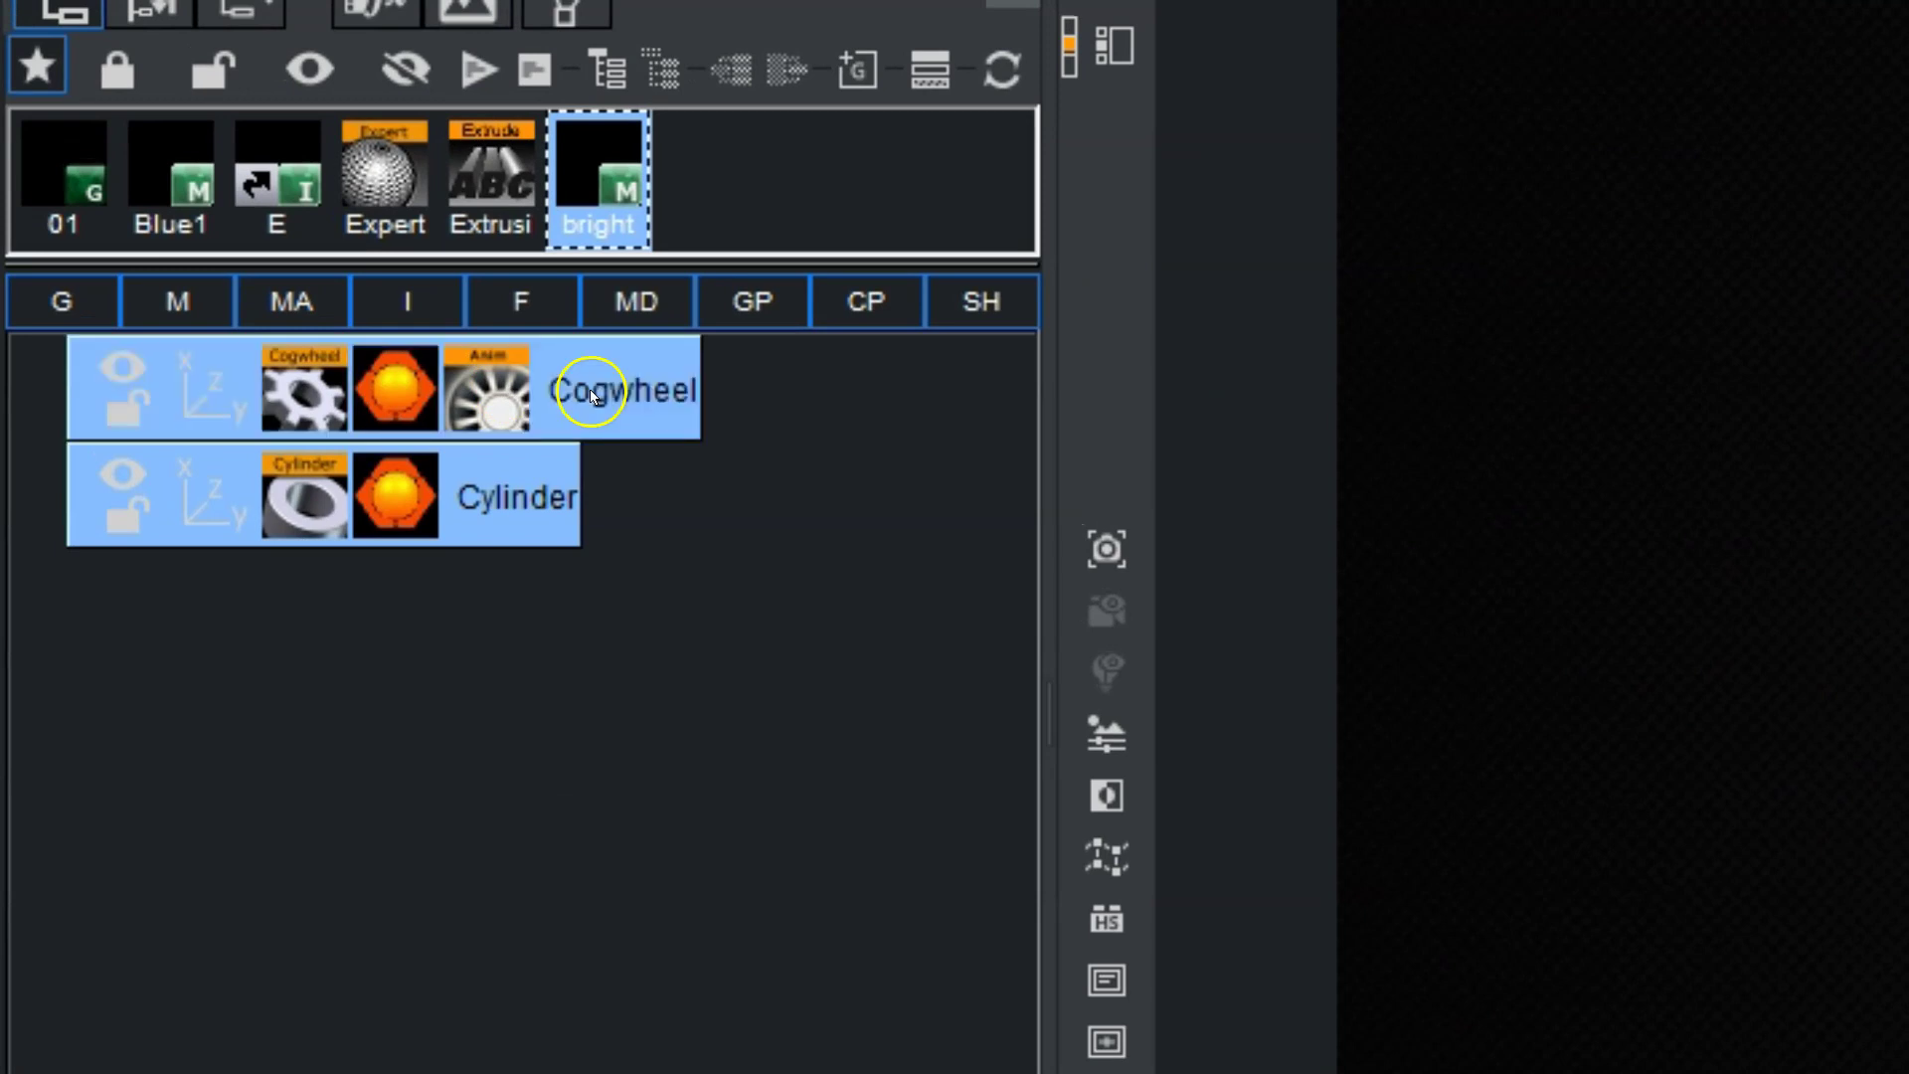
pyautogui.click(610, 70)
pyautogui.click(393, 402)
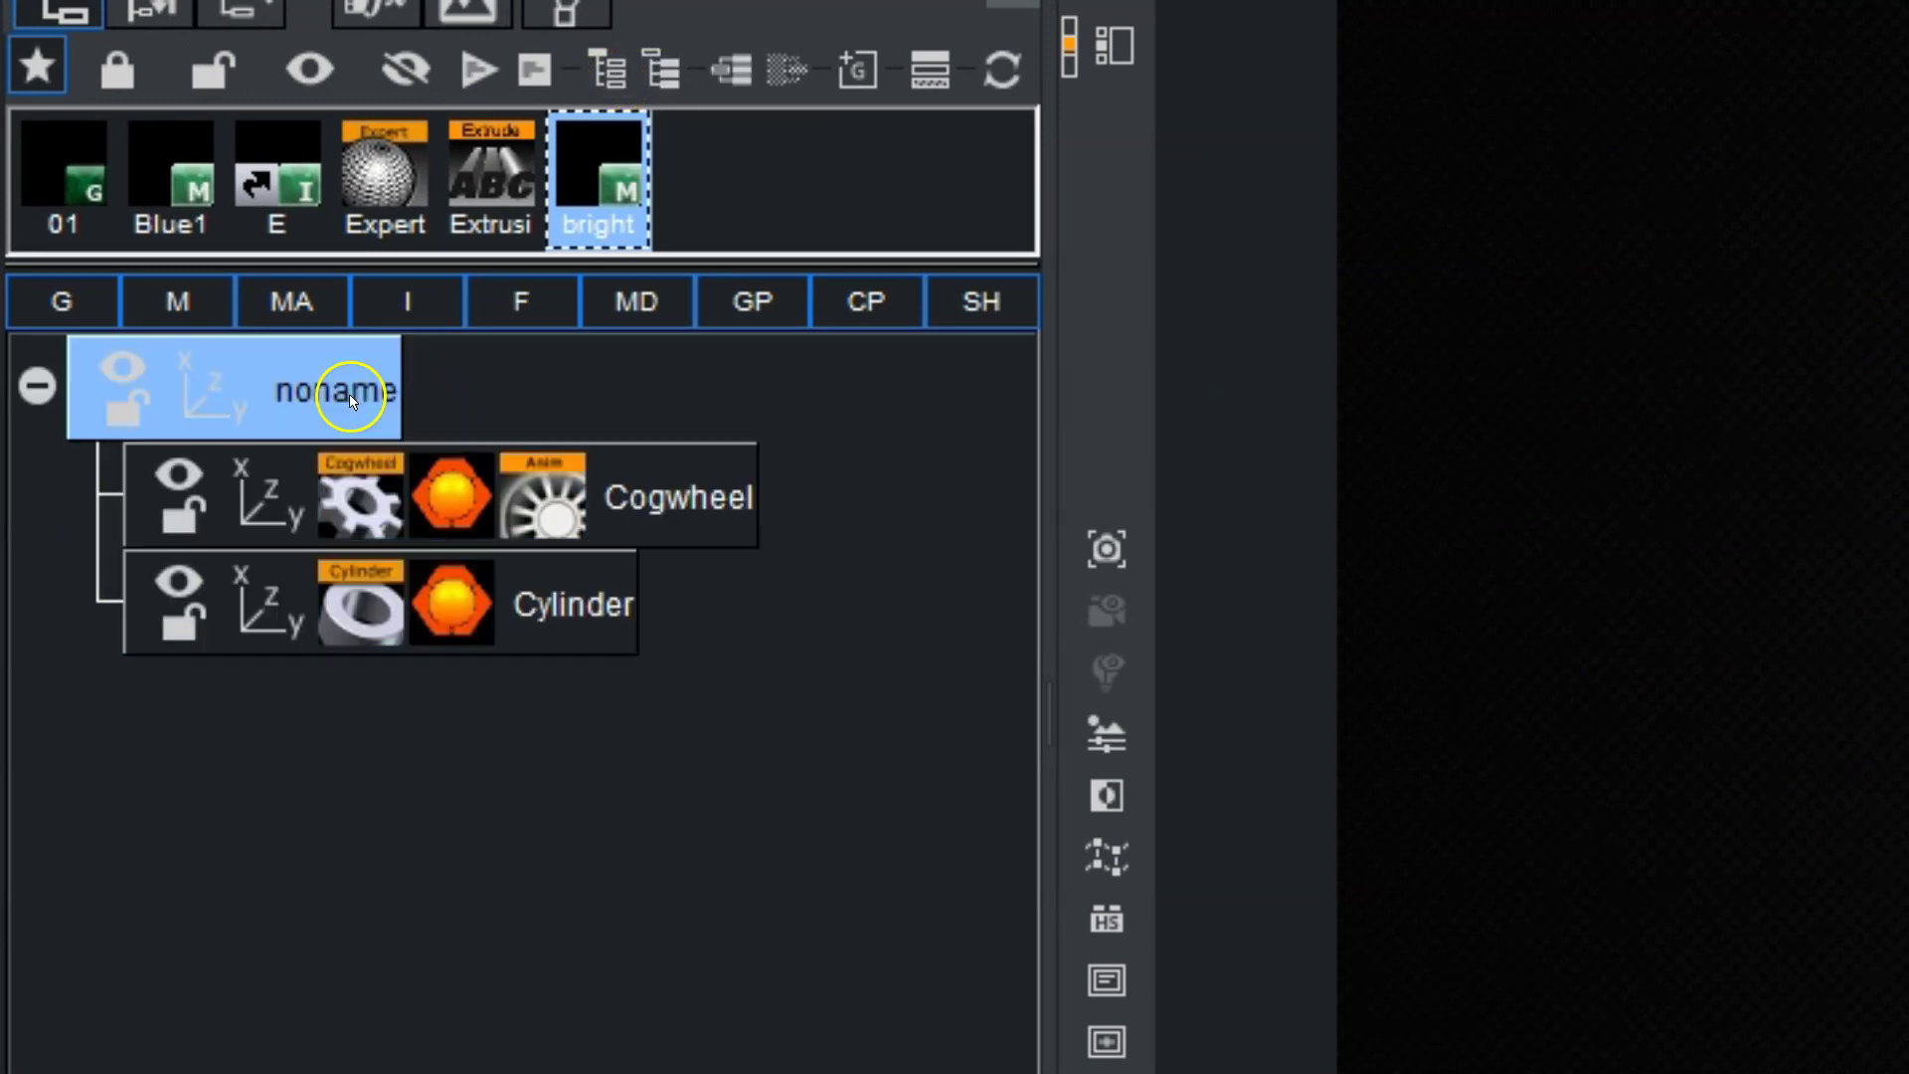
pyautogui.rightClick(328, 392)
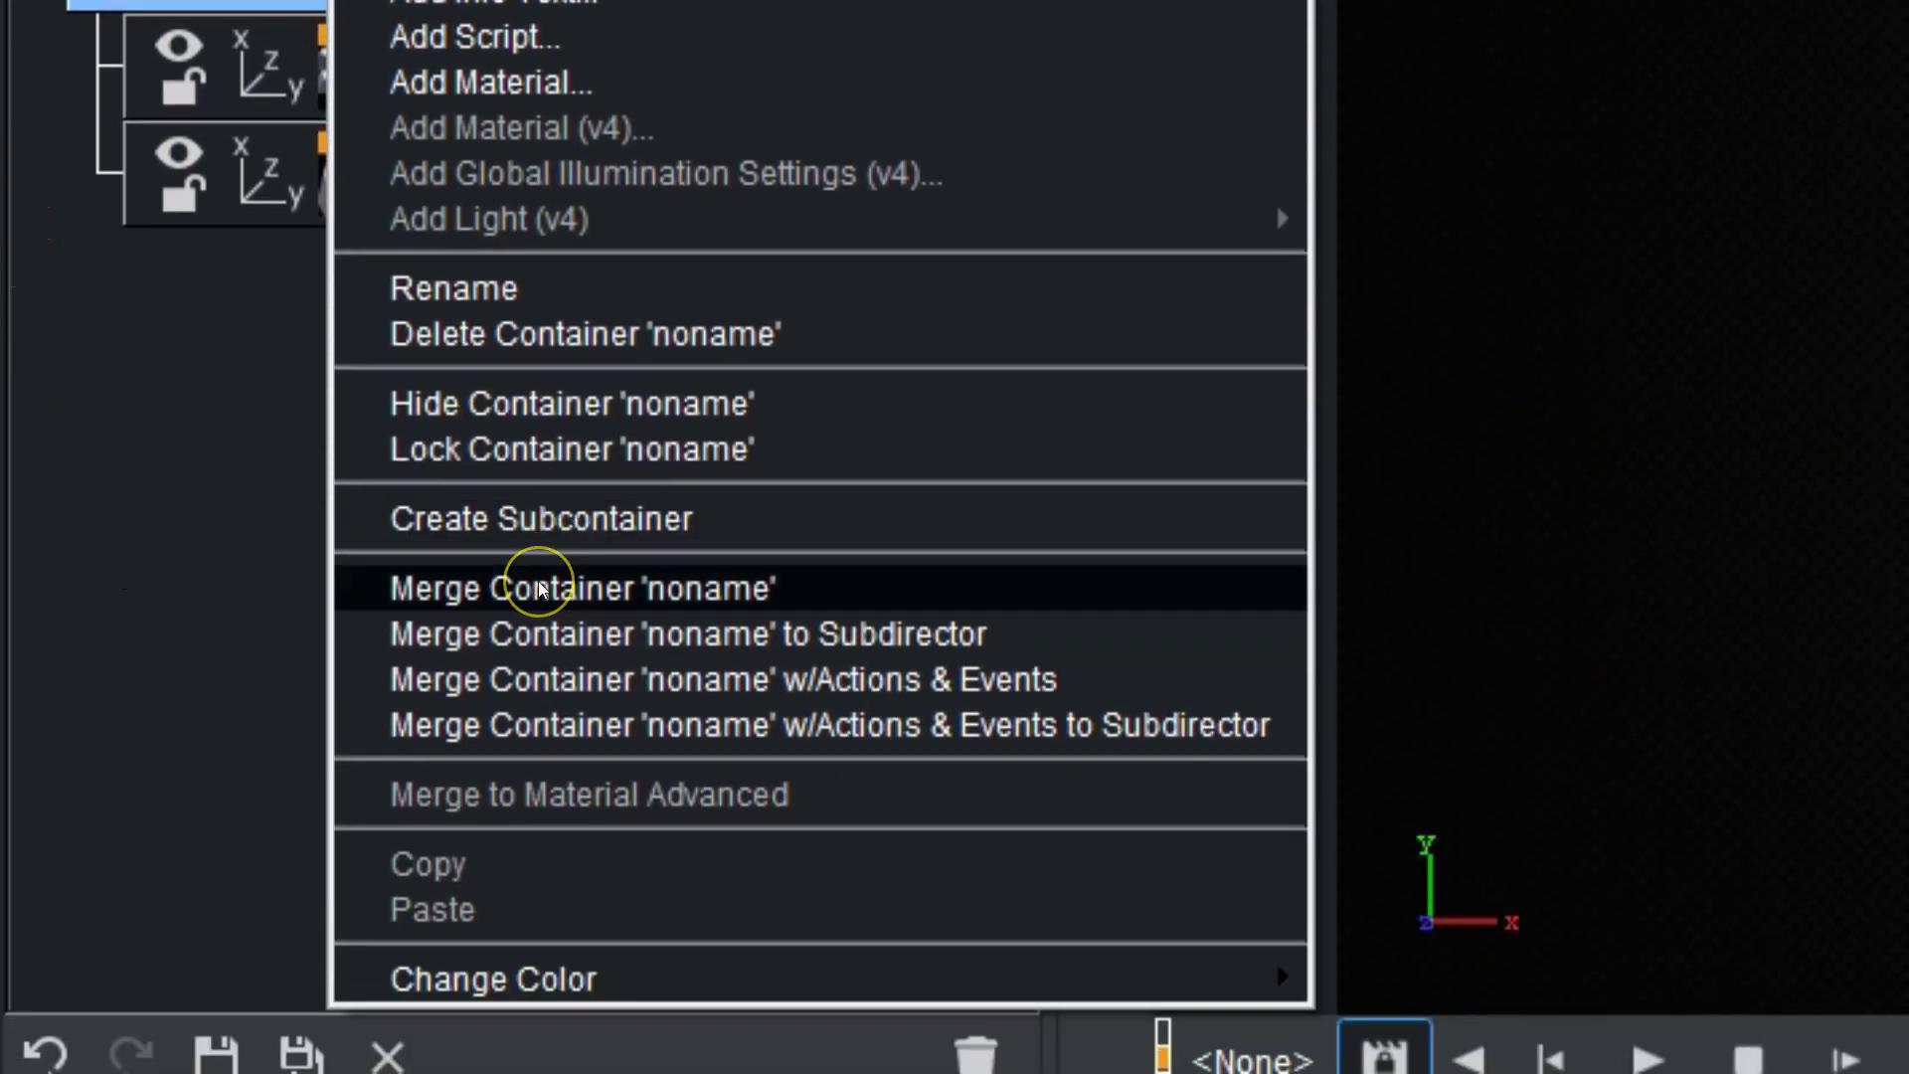
pyautogui.click(539, 587)
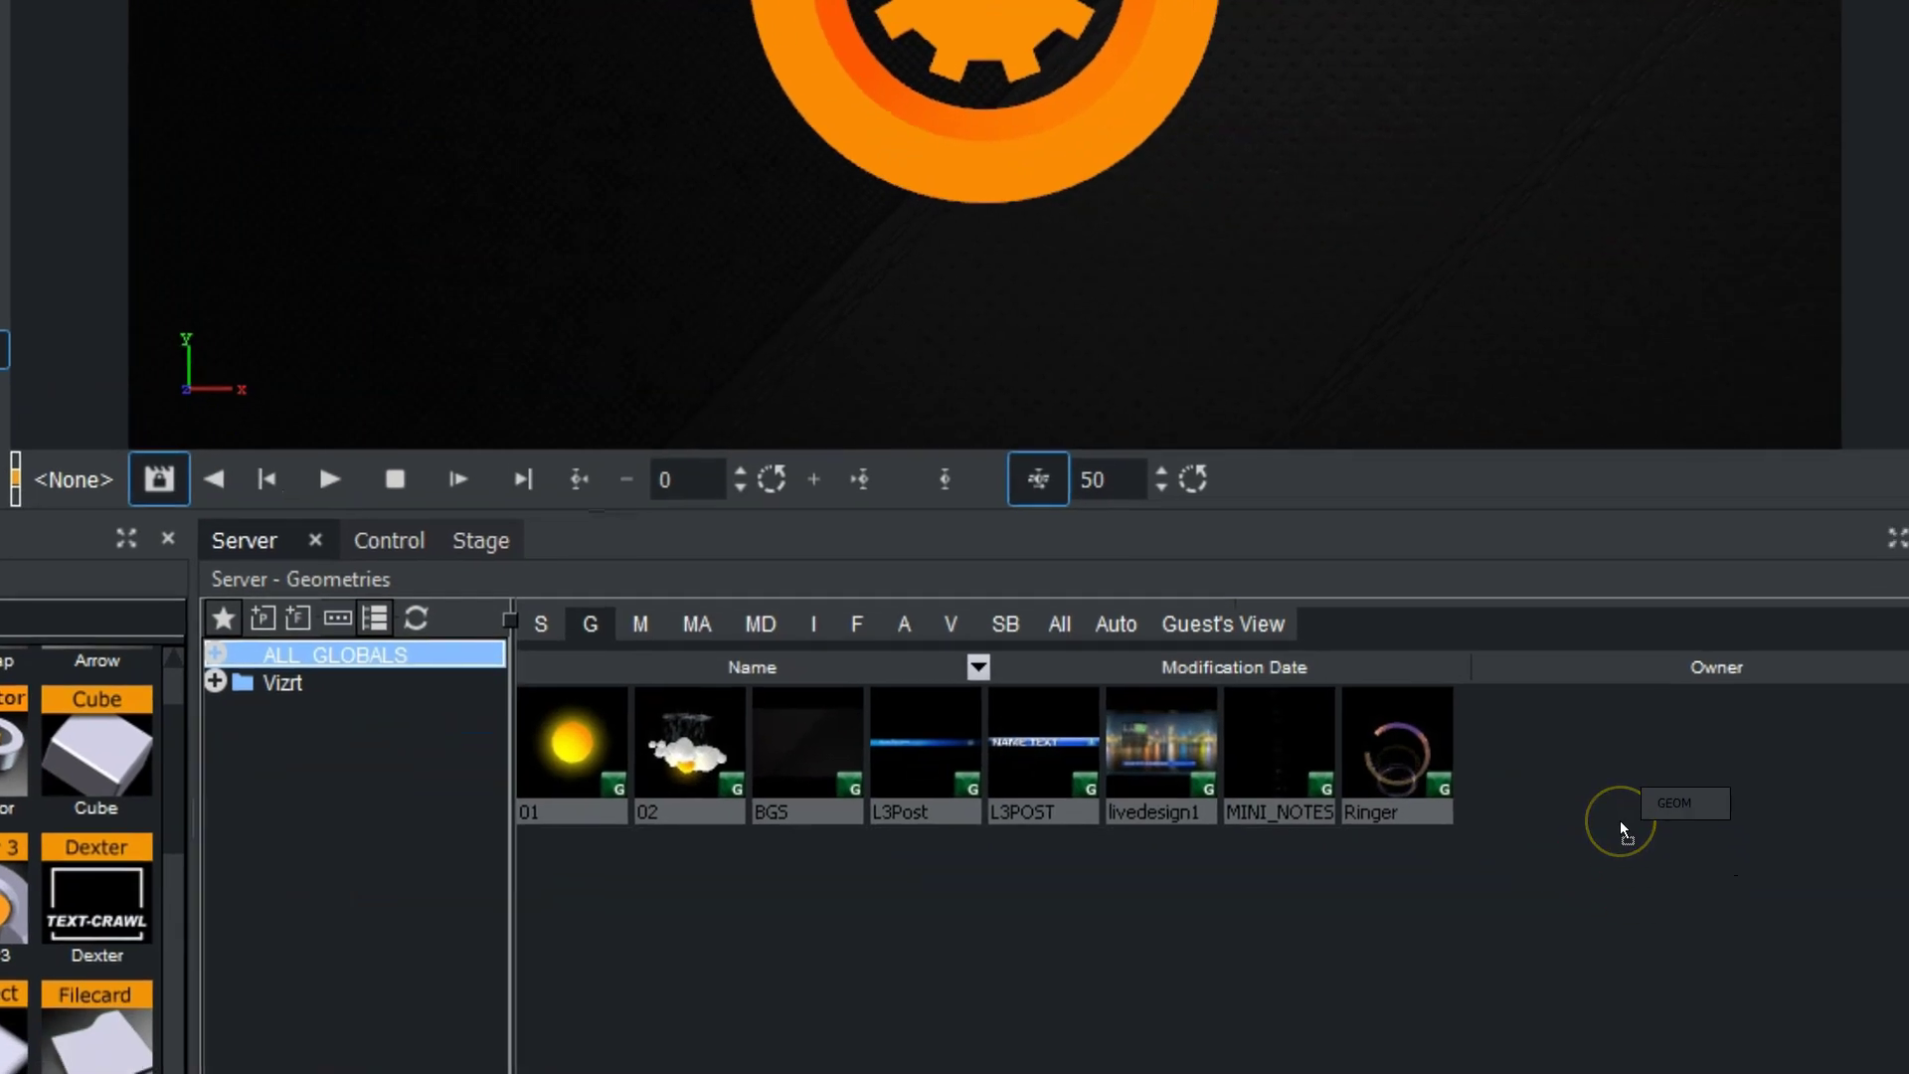
# Step: Save the merged geometry to the server's geometries under the name cog1
pyautogui.moveTo(1620, 820); pyautogui.dragTo(1620, 820)
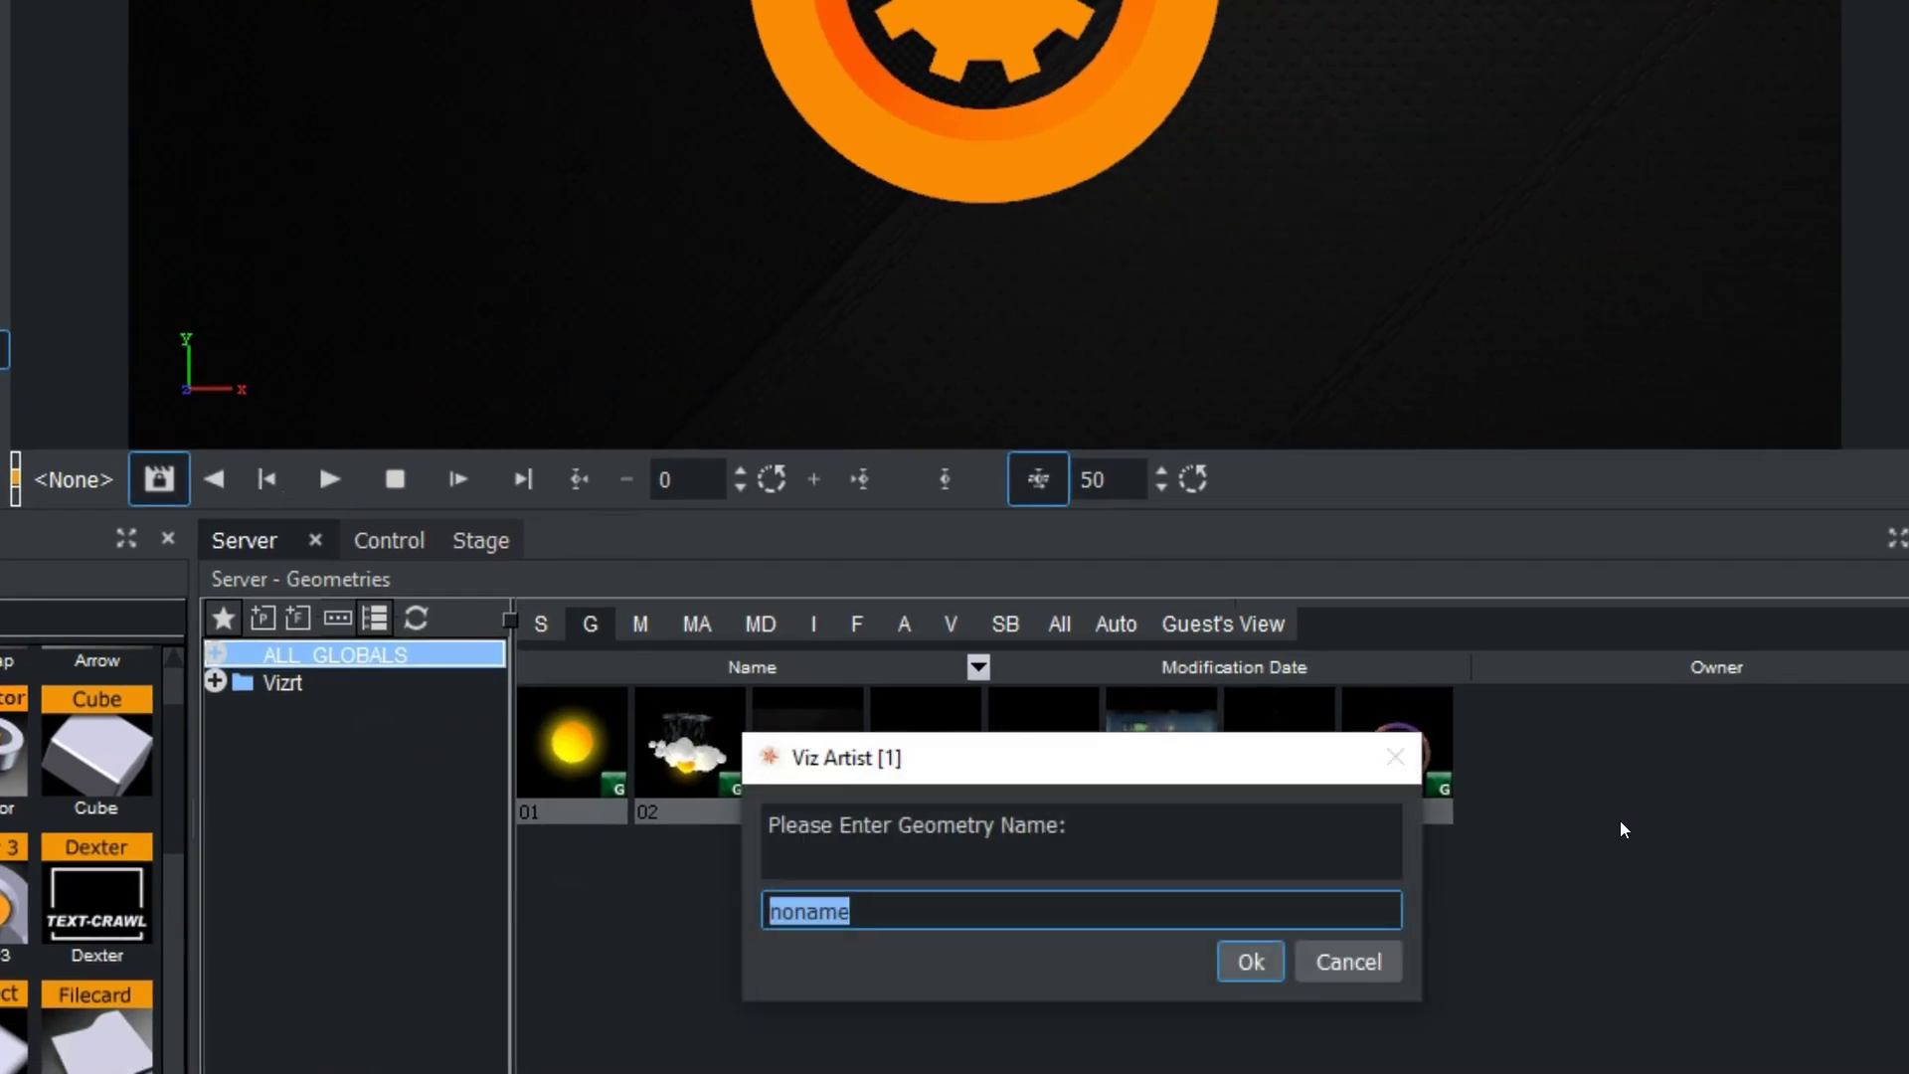
pyautogui.write('cog1')
pyautogui.press('Return')
pyautogui.click(987, 782)
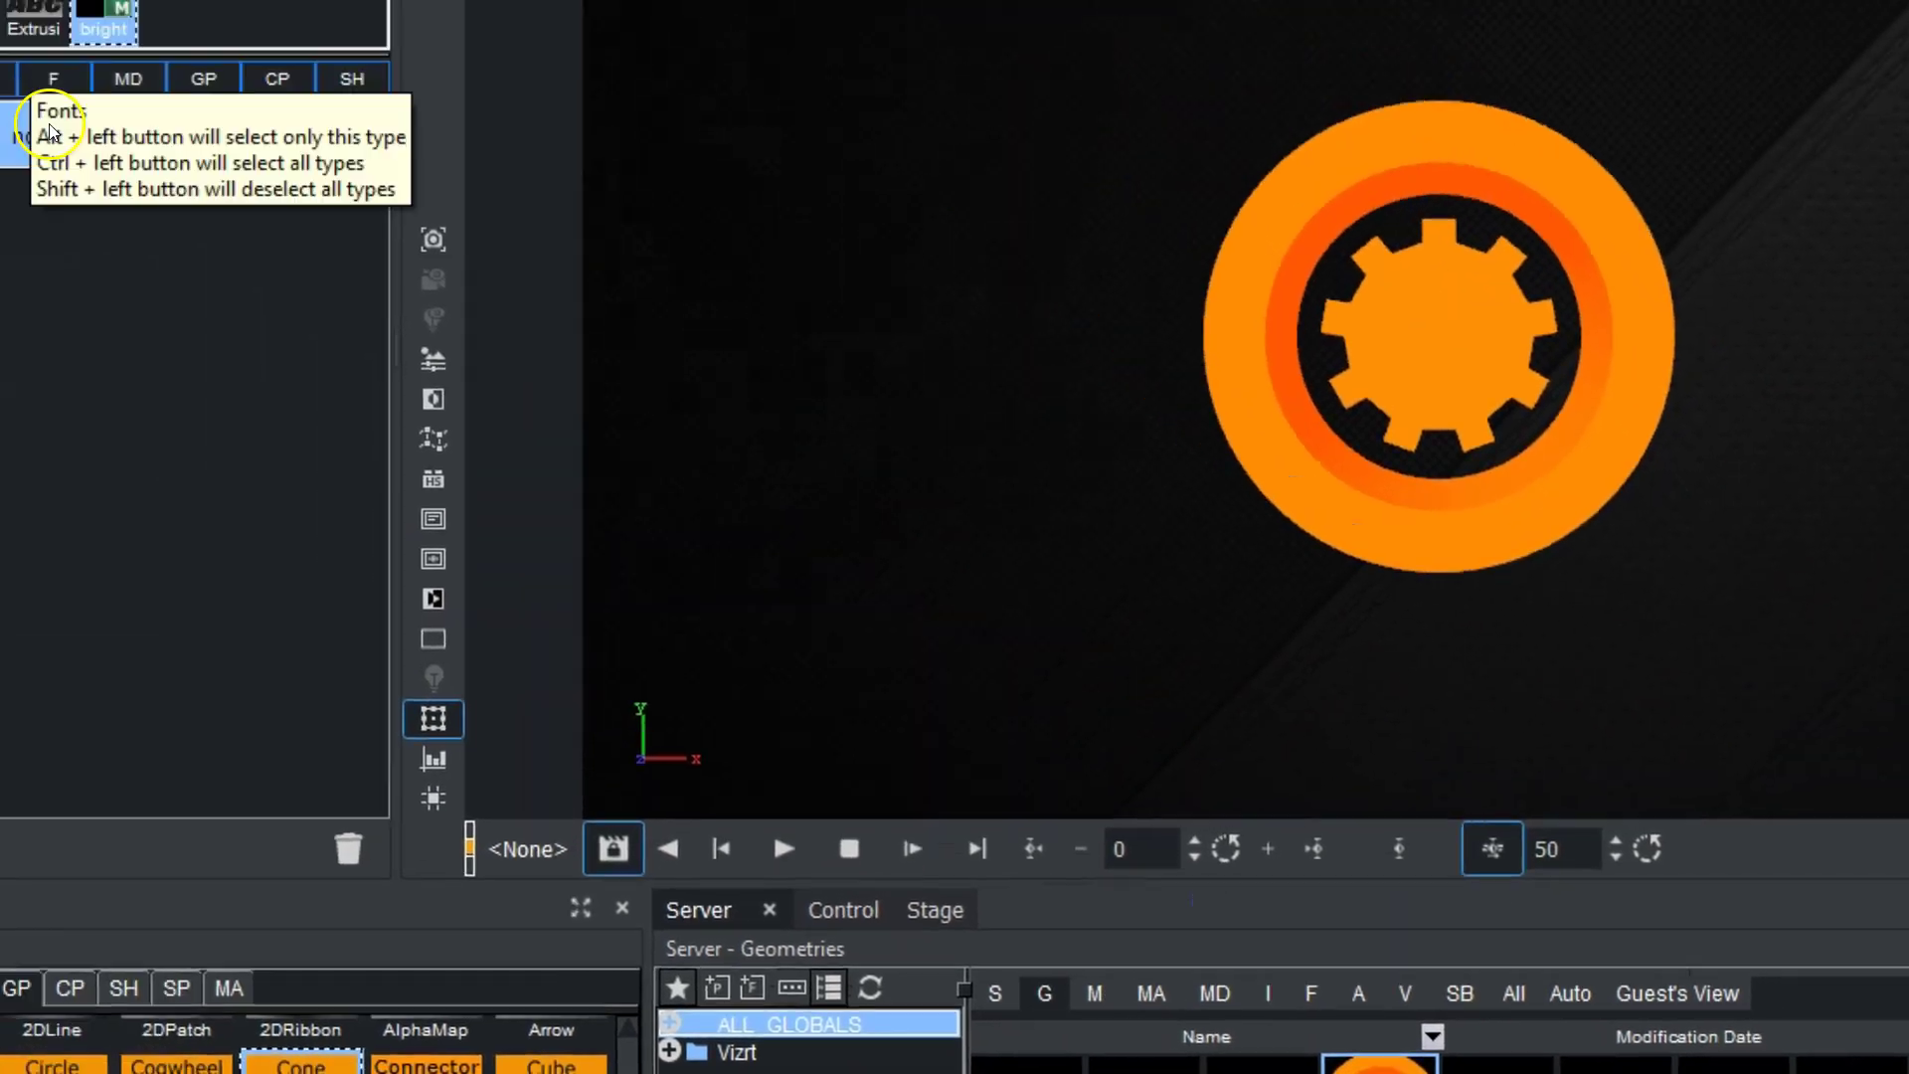
# Step: Replace the merged container in the scene with the saved cog1 geometry and preview its animation
pyautogui.moveTo(50, 131); pyautogui.dragTo(331, 835)
pyautogui.moveTo(438, 763); pyautogui.dragTo(437, 763)
pyautogui.moveTo(1173, 999); pyautogui.dragTo(124, 384)
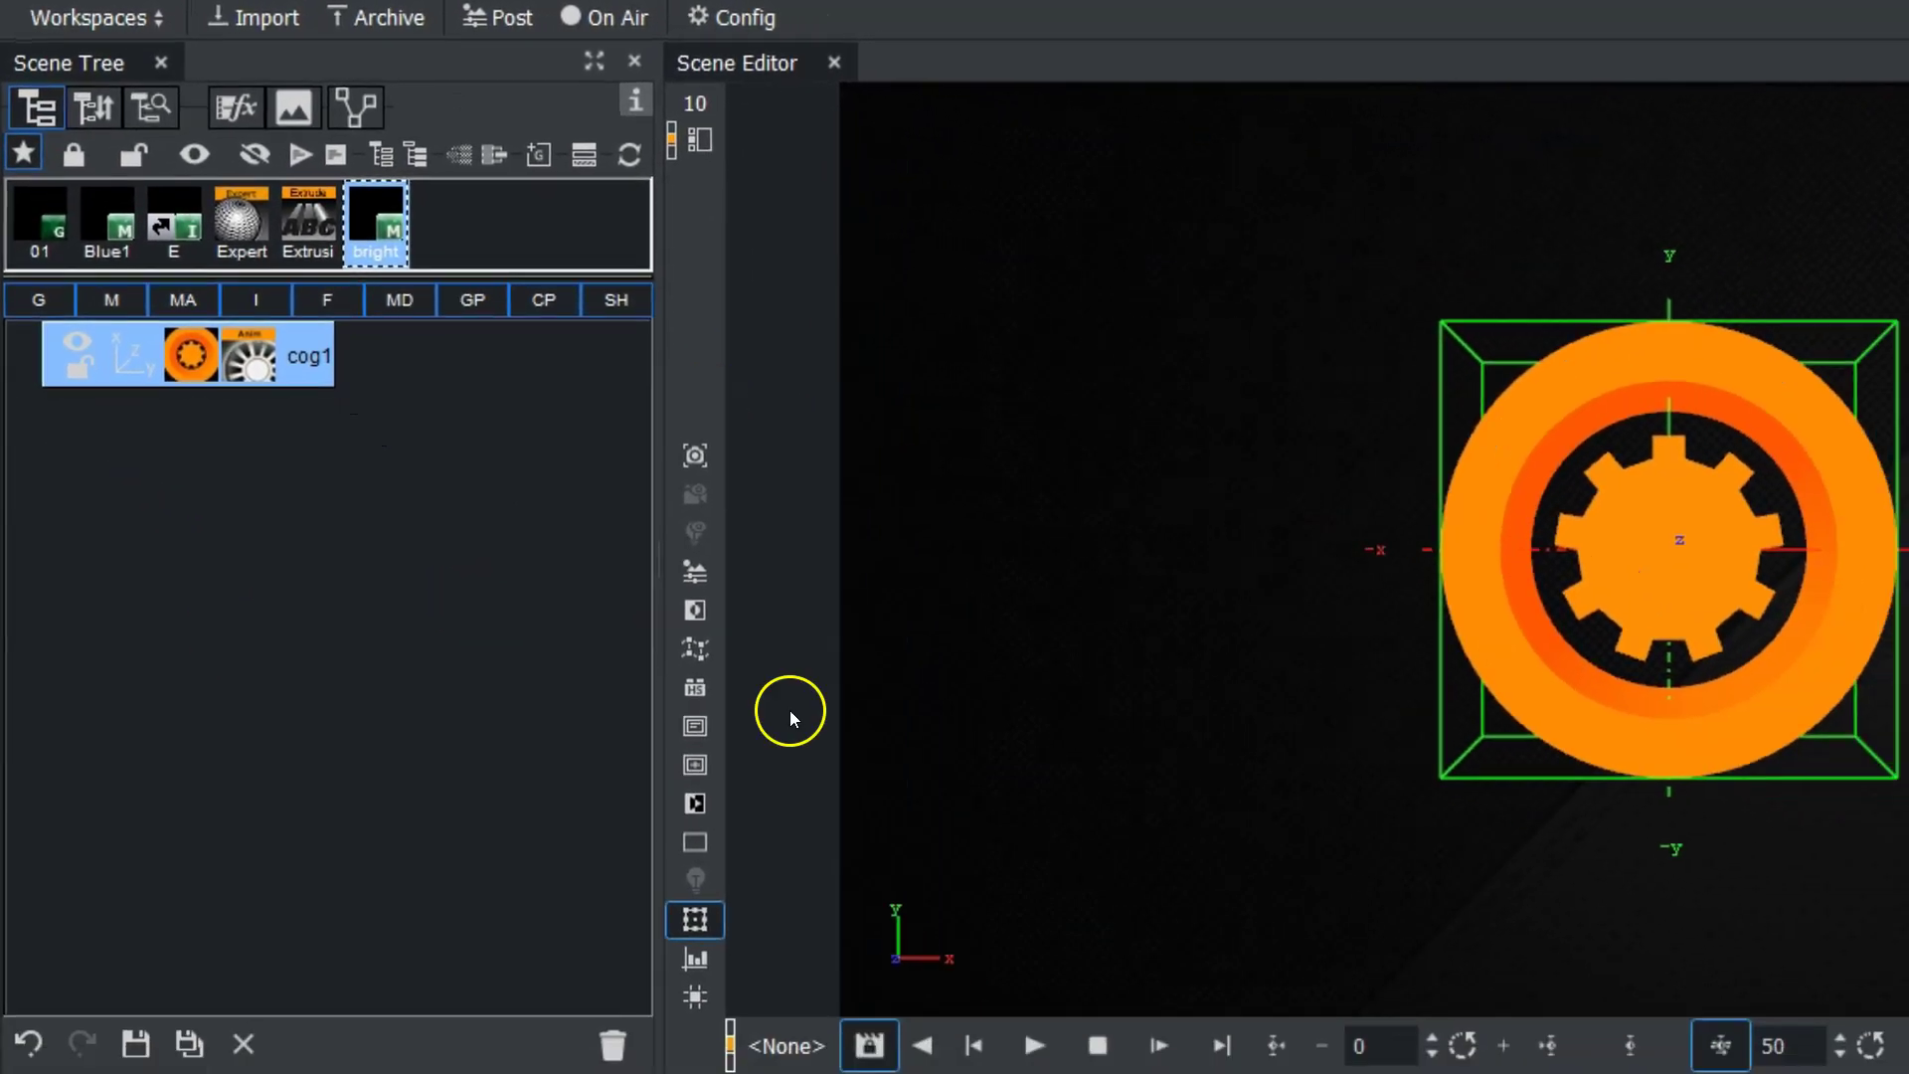
pyautogui.moveTo(1320, 1016); pyautogui.dragTo(1099, 1011)
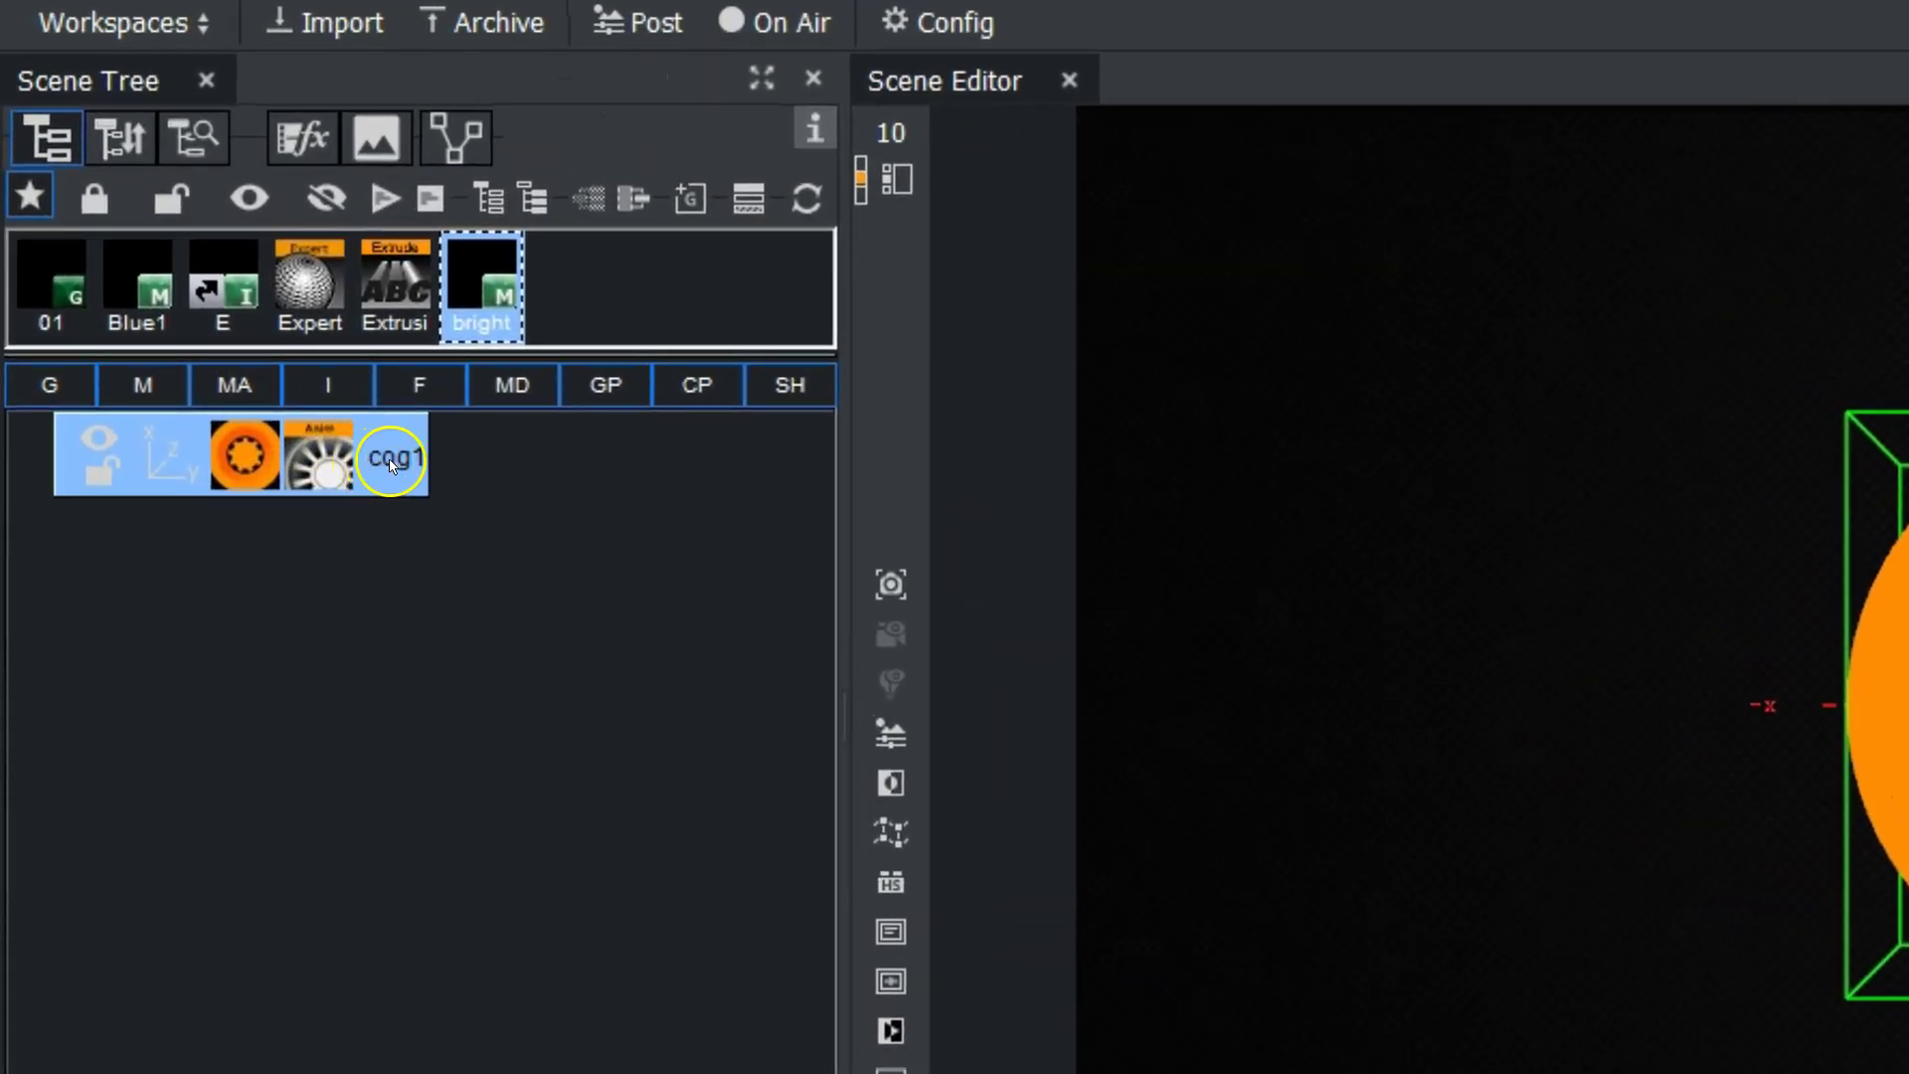
# Step: Split the cog1 container into its parts, and delete it from the scene tree
pyautogui.rightClick(391, 464)
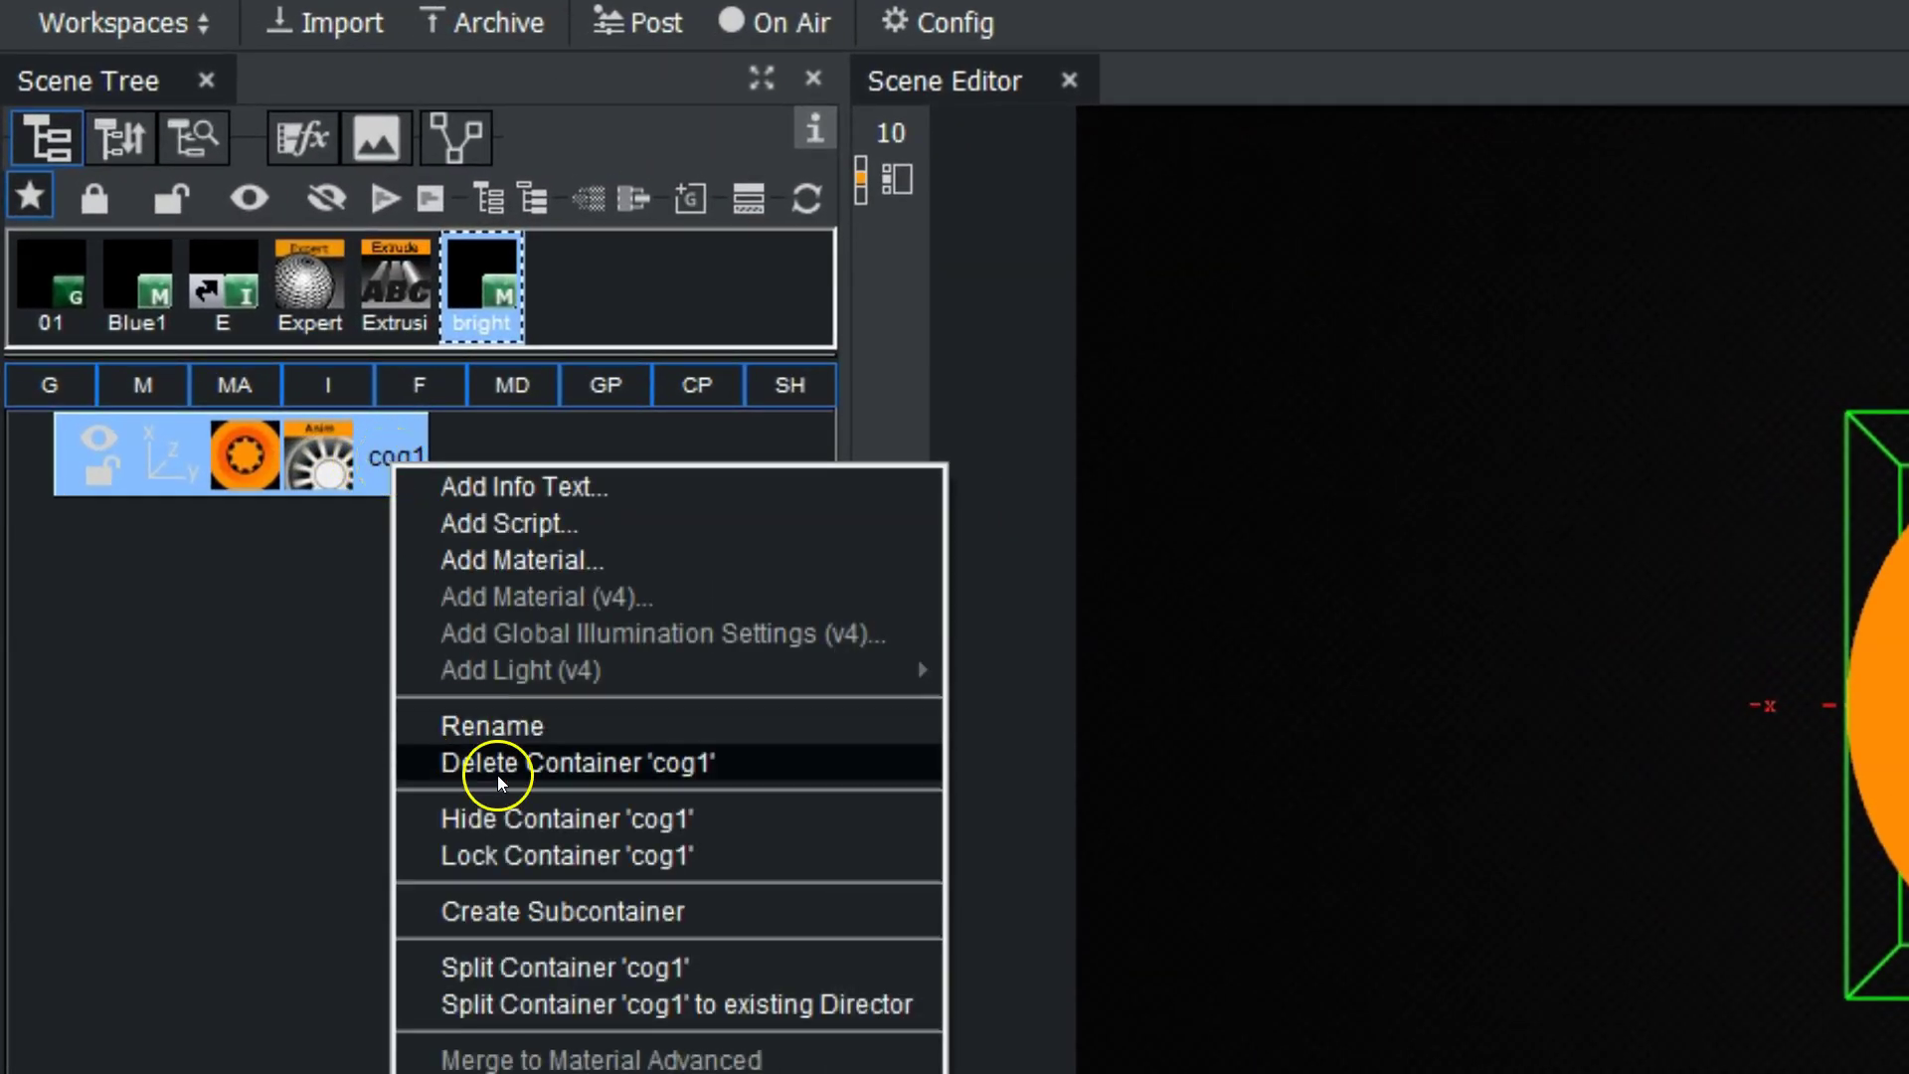
pyautogui.click(505, 969)
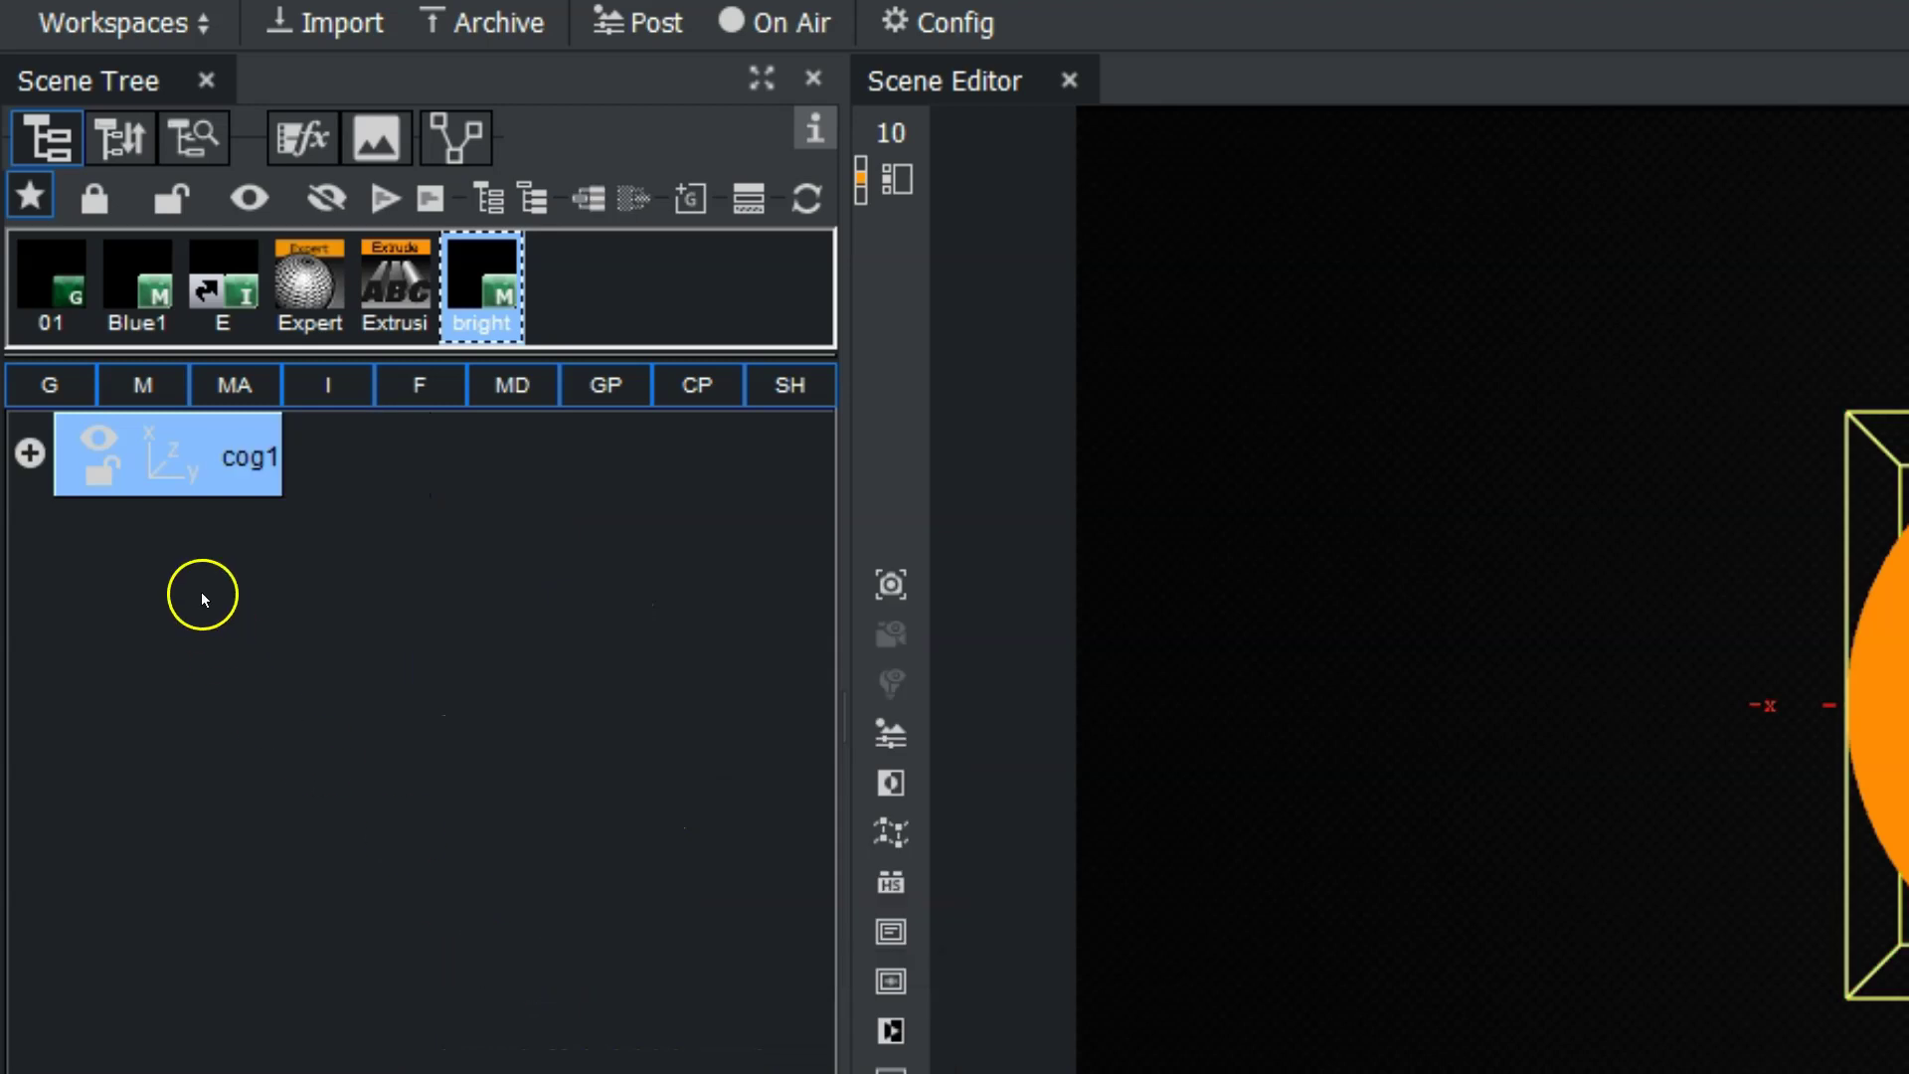
pyautogui.click(30, 452)
pyautogui.moveTo(249, 458); pyautogui.dragTo(439, 746)
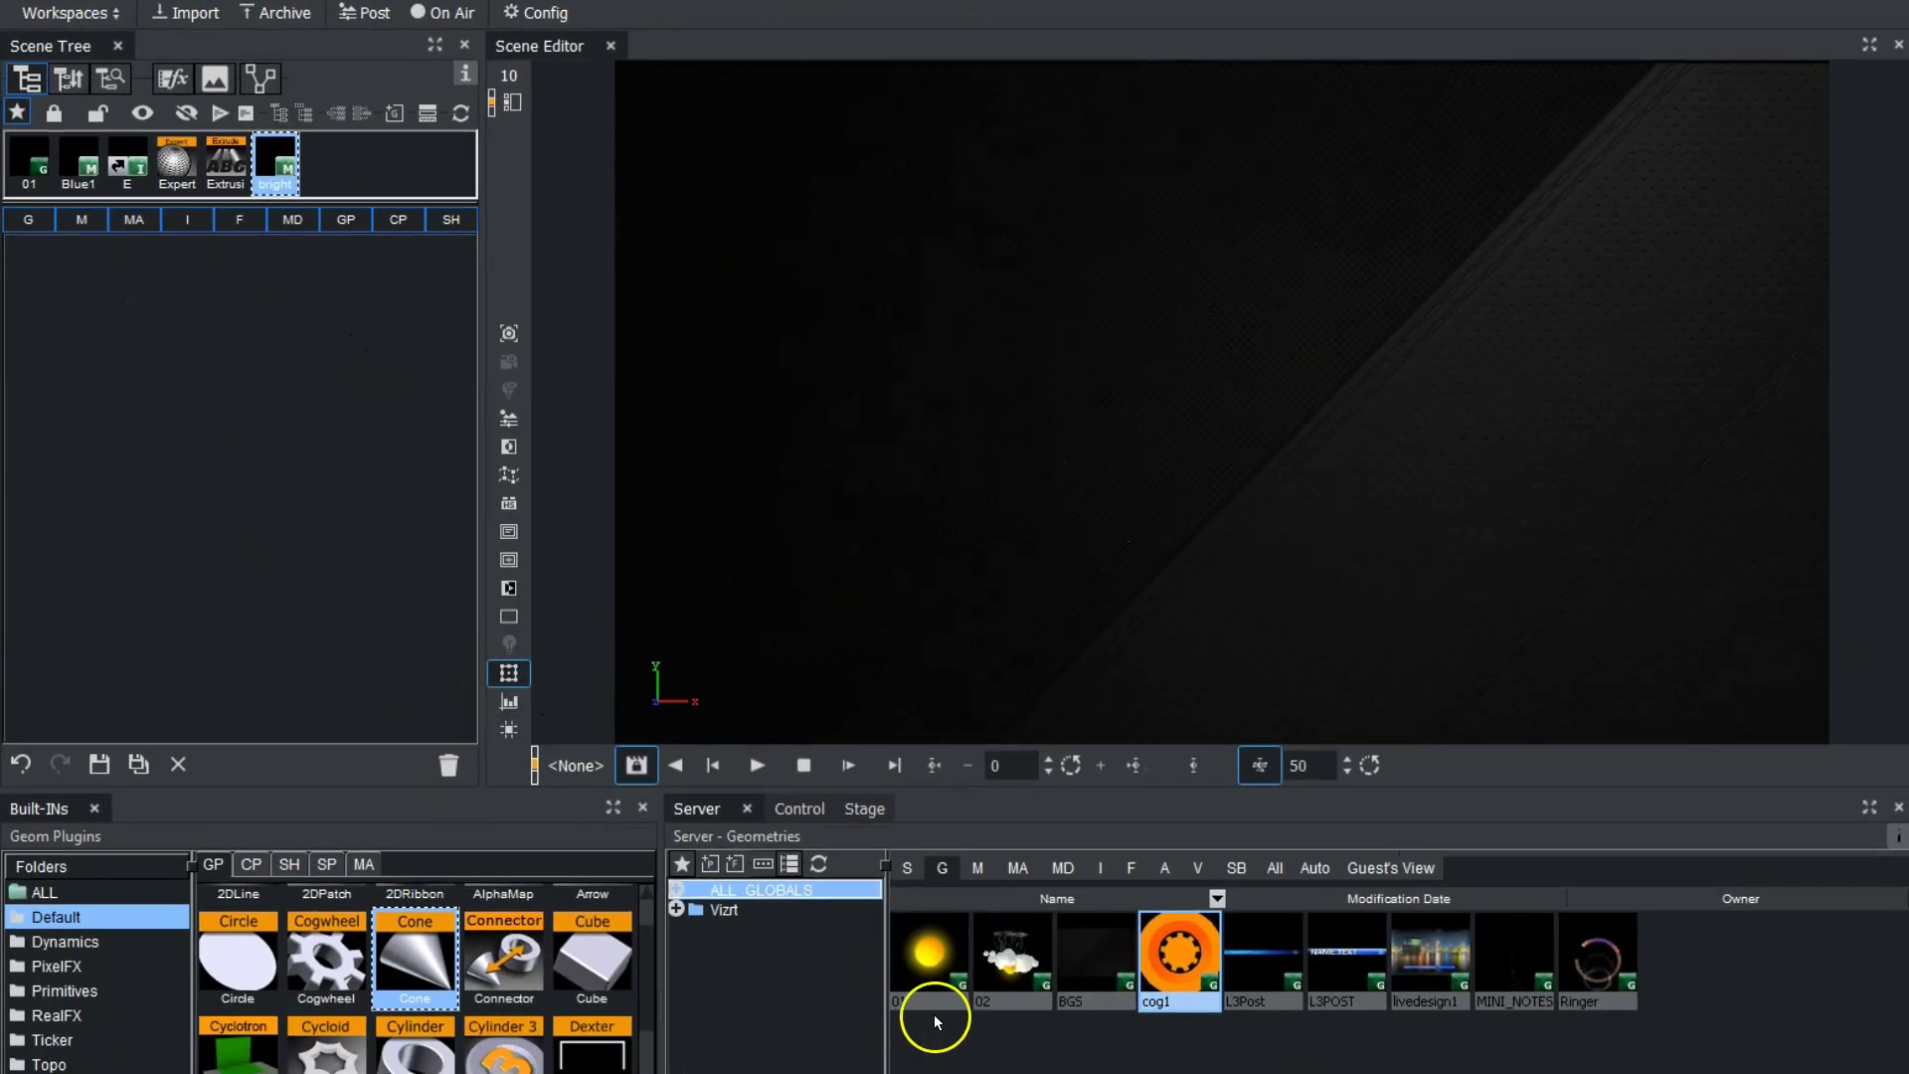
# Step: Add the saved sun geometry 01 to the scene and split its container
pyautogui.moveTo(930, 960); pyautogui.dragTo(150, 394)
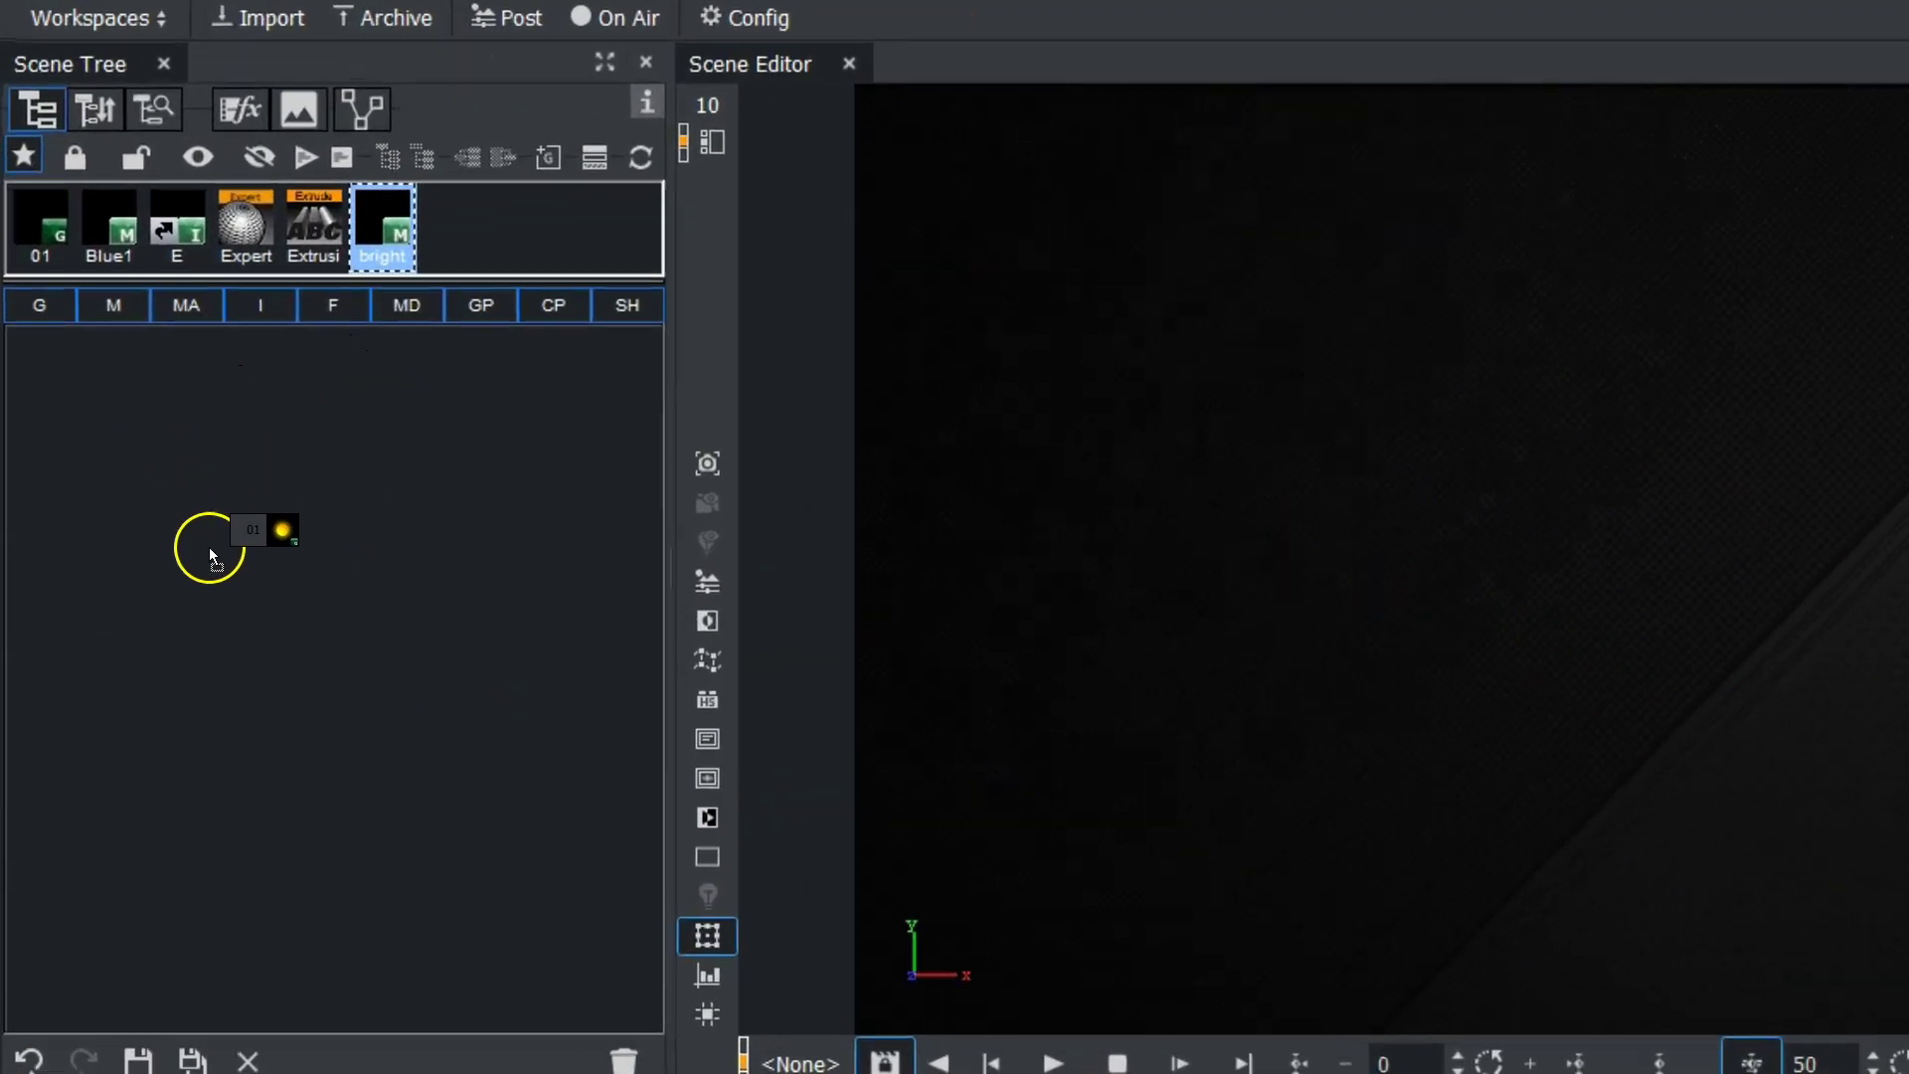
pyautogui.moveTo(210, 550); pyautogui.dragTo(209, 550)
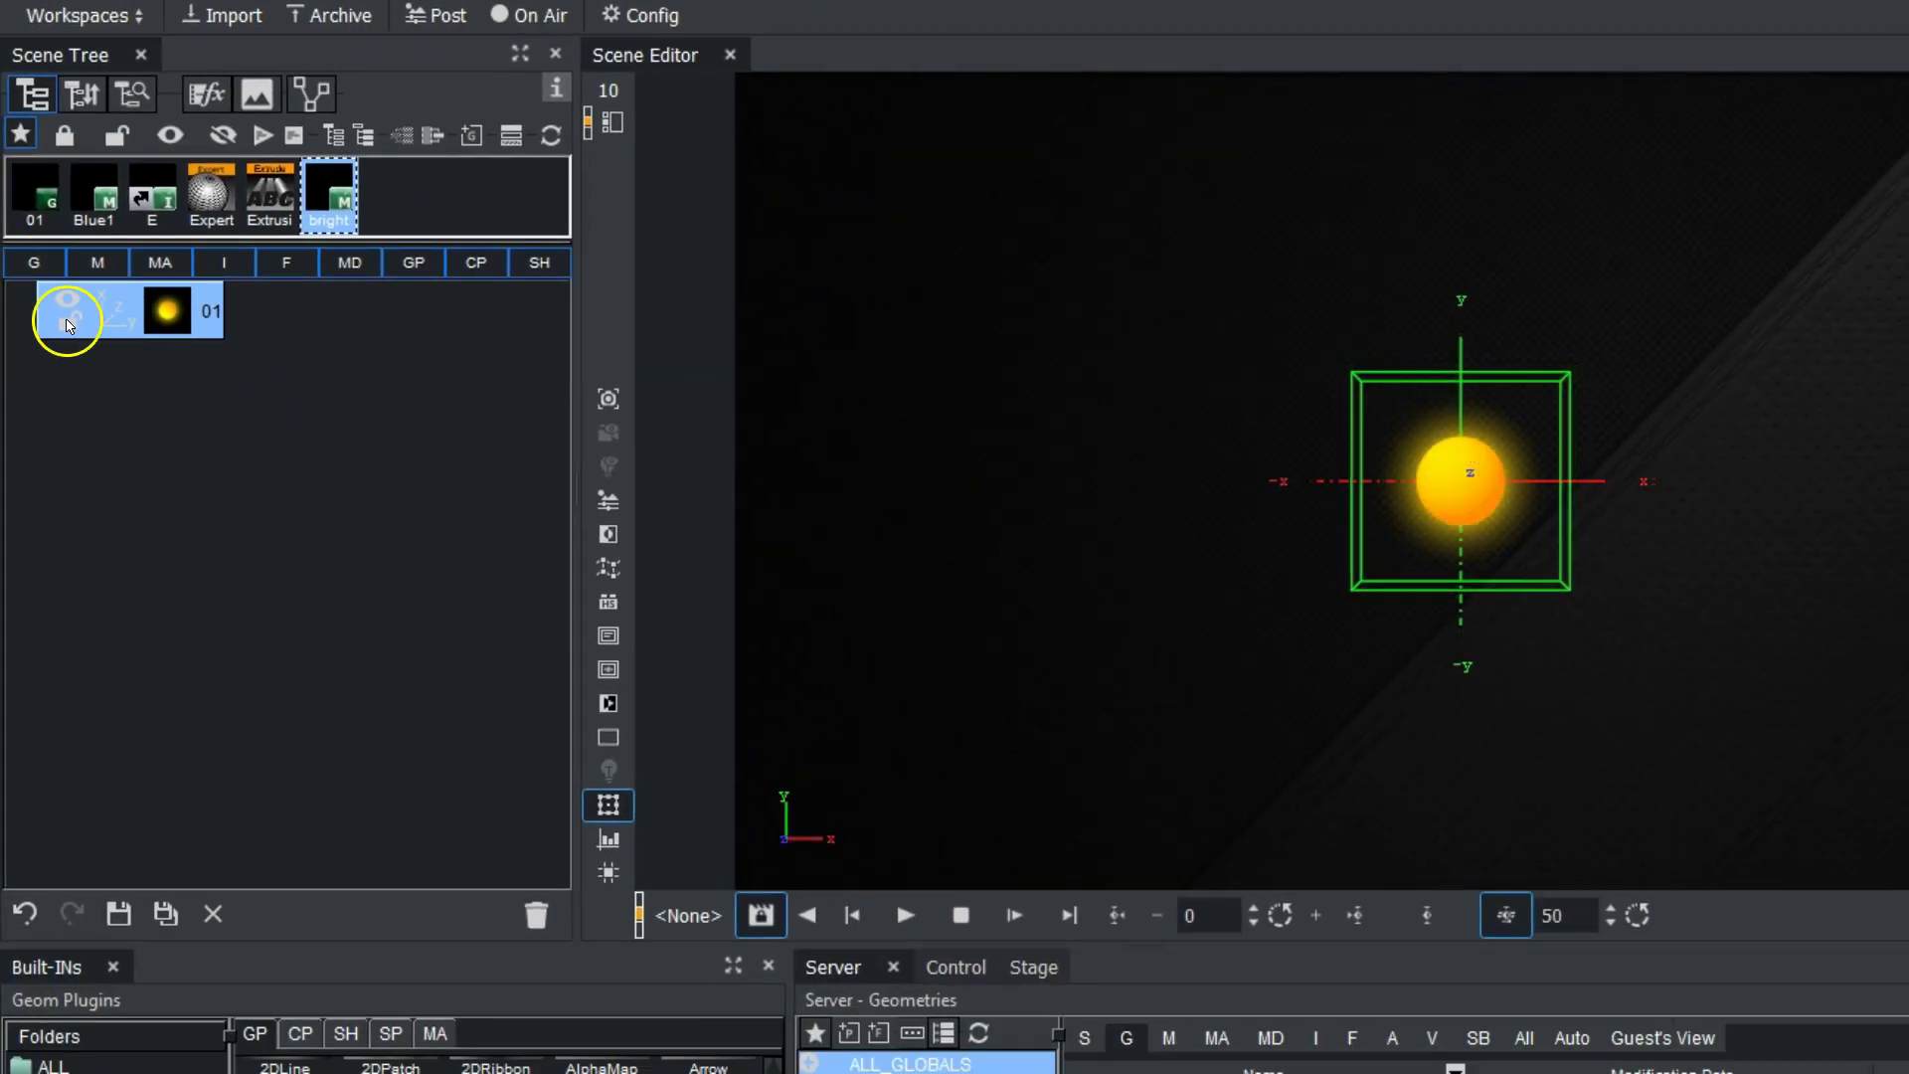
pyautogui.rightClick(175, 320)
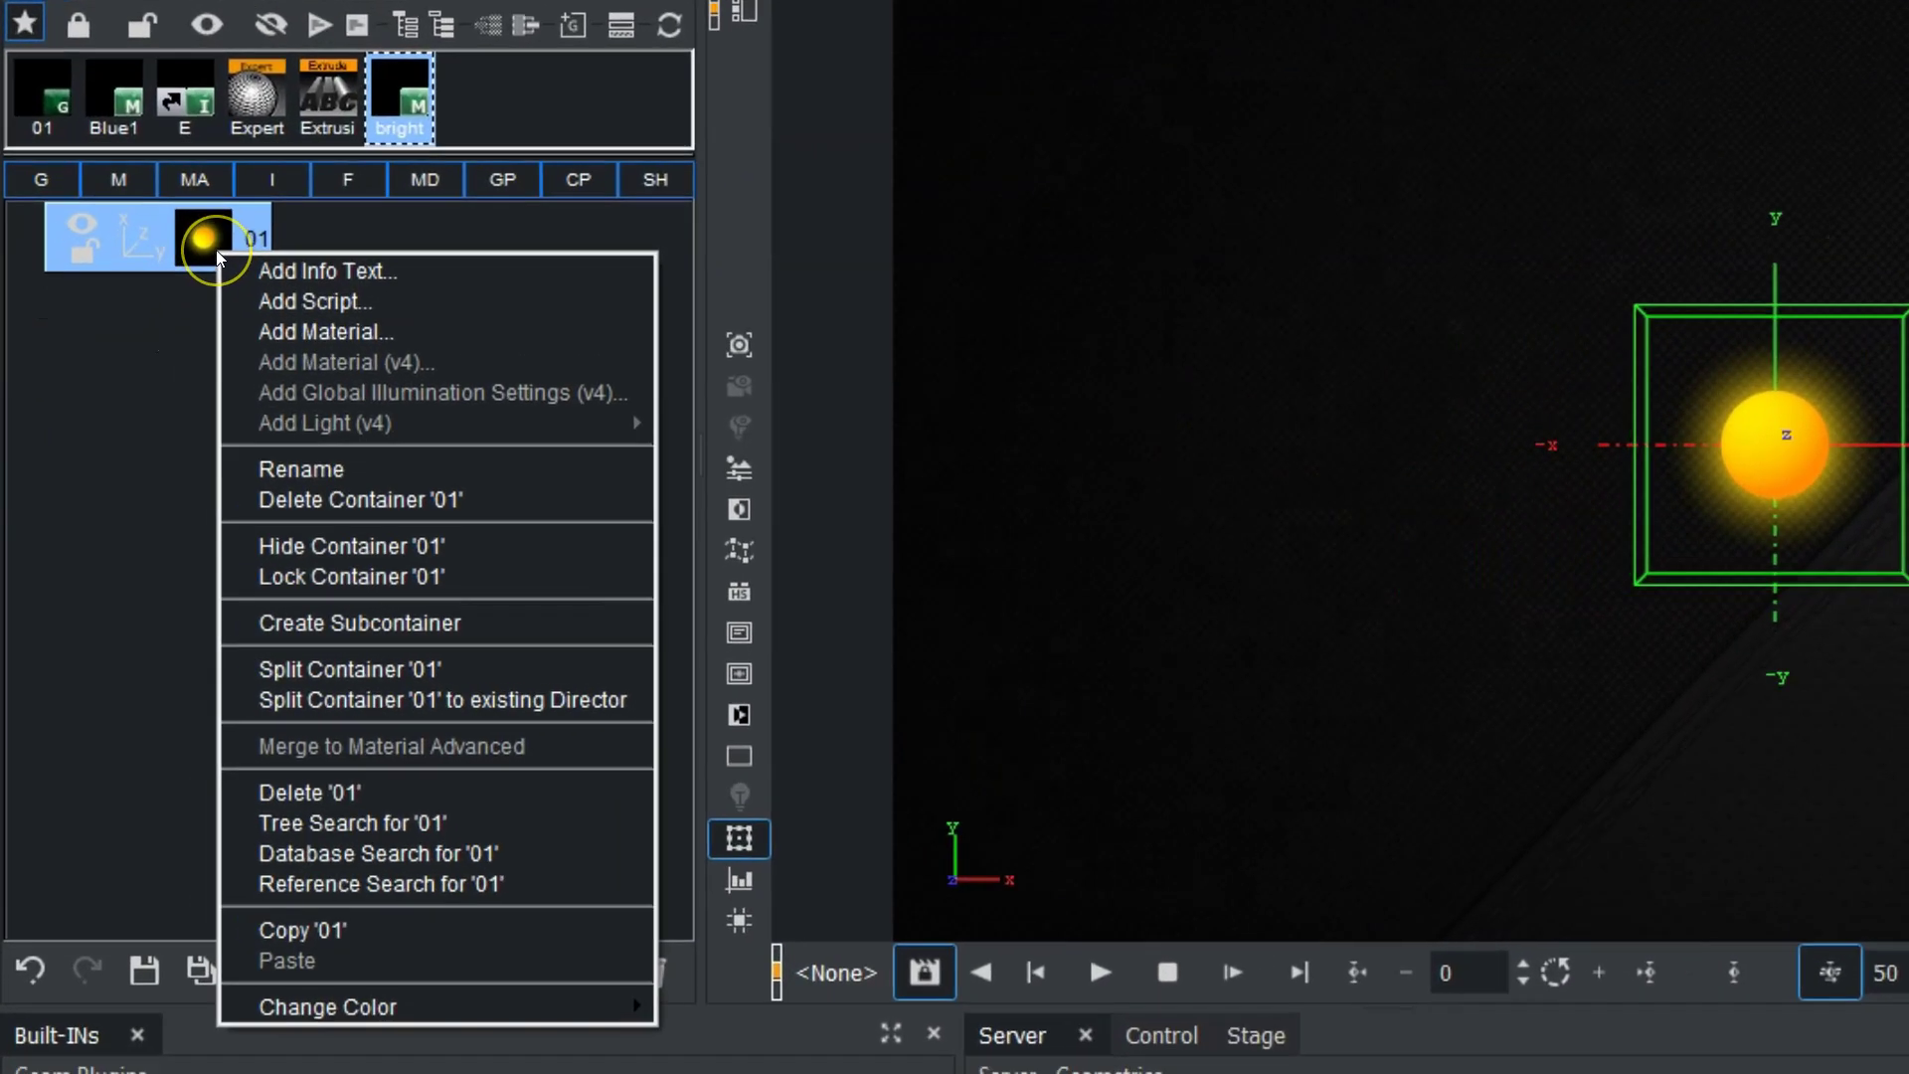
pyautogui.click(510, 671)
# Step: Expand container 01 and its nested groups to inspect their contents, and delete the container from the scene
pyautogui.click(30, 140)
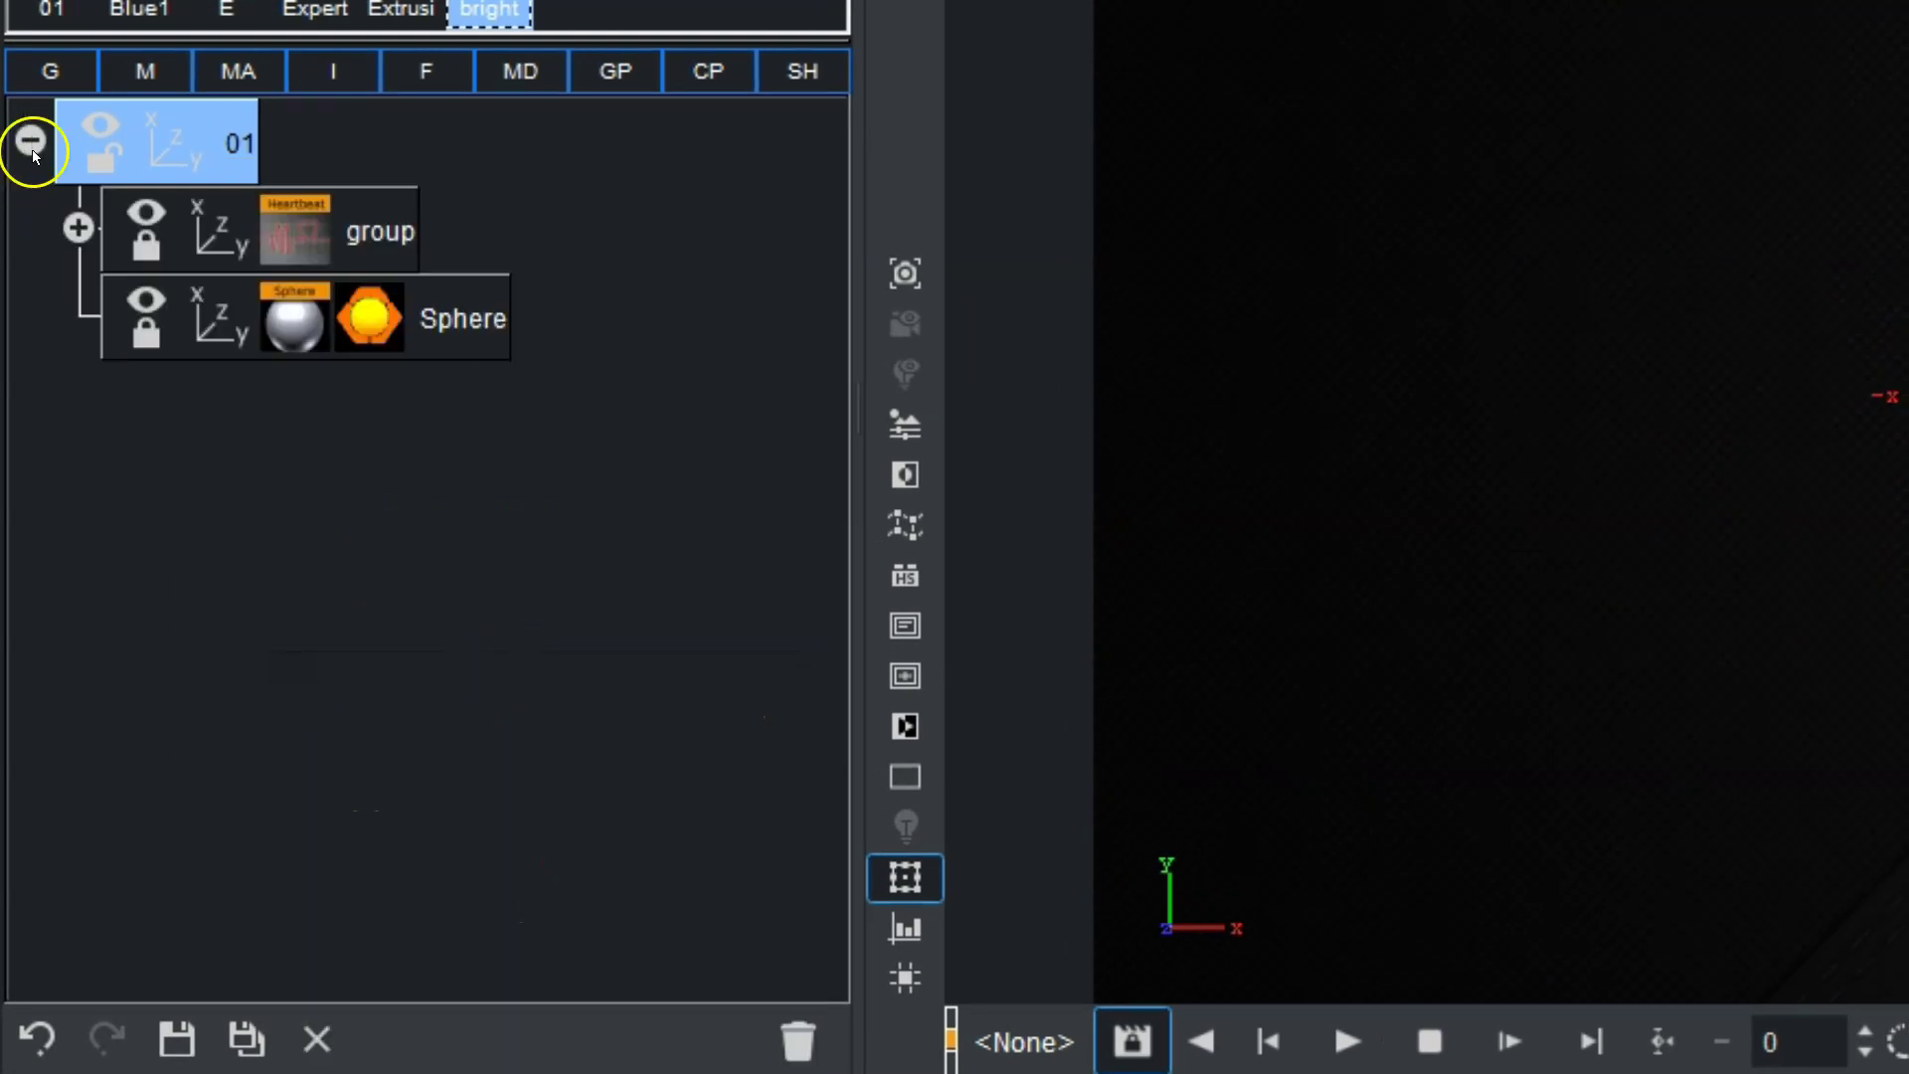
pyautogui.click(78, 228)
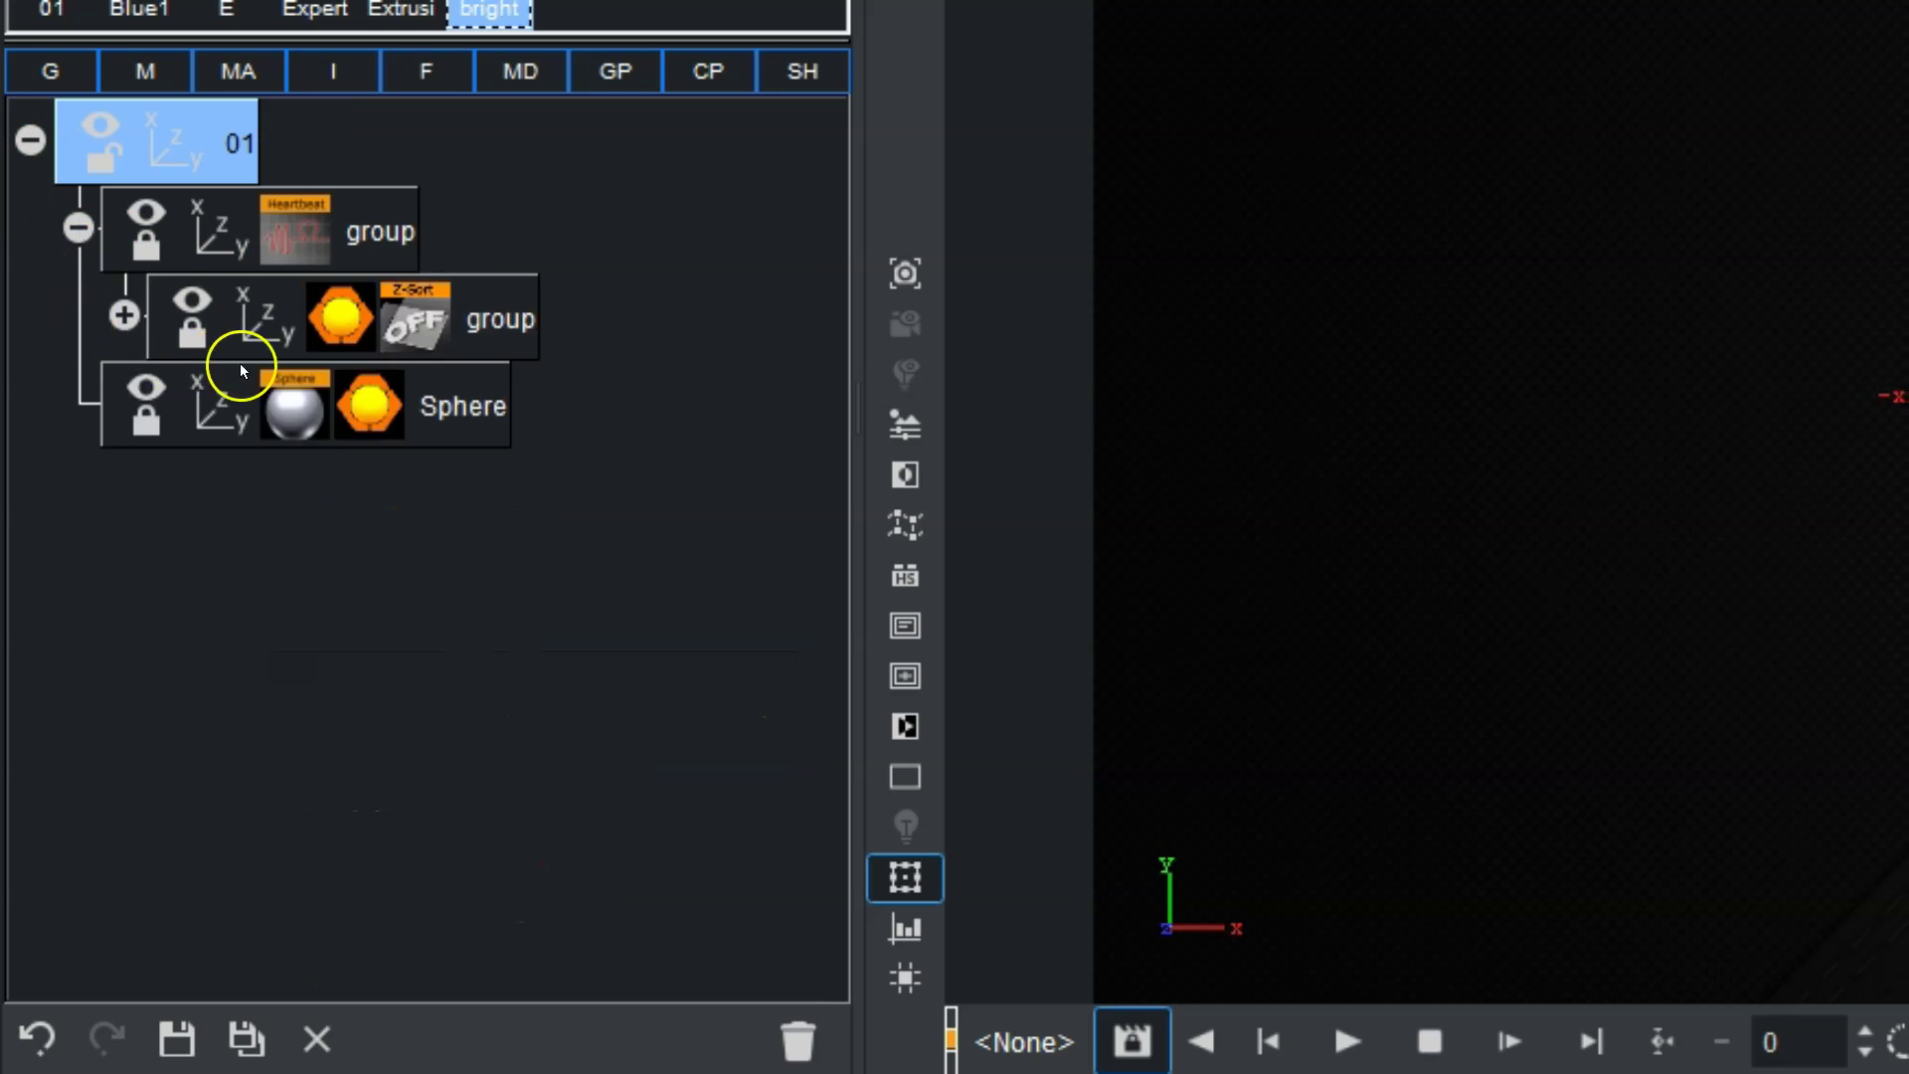
pyautogui.click(121, 316)
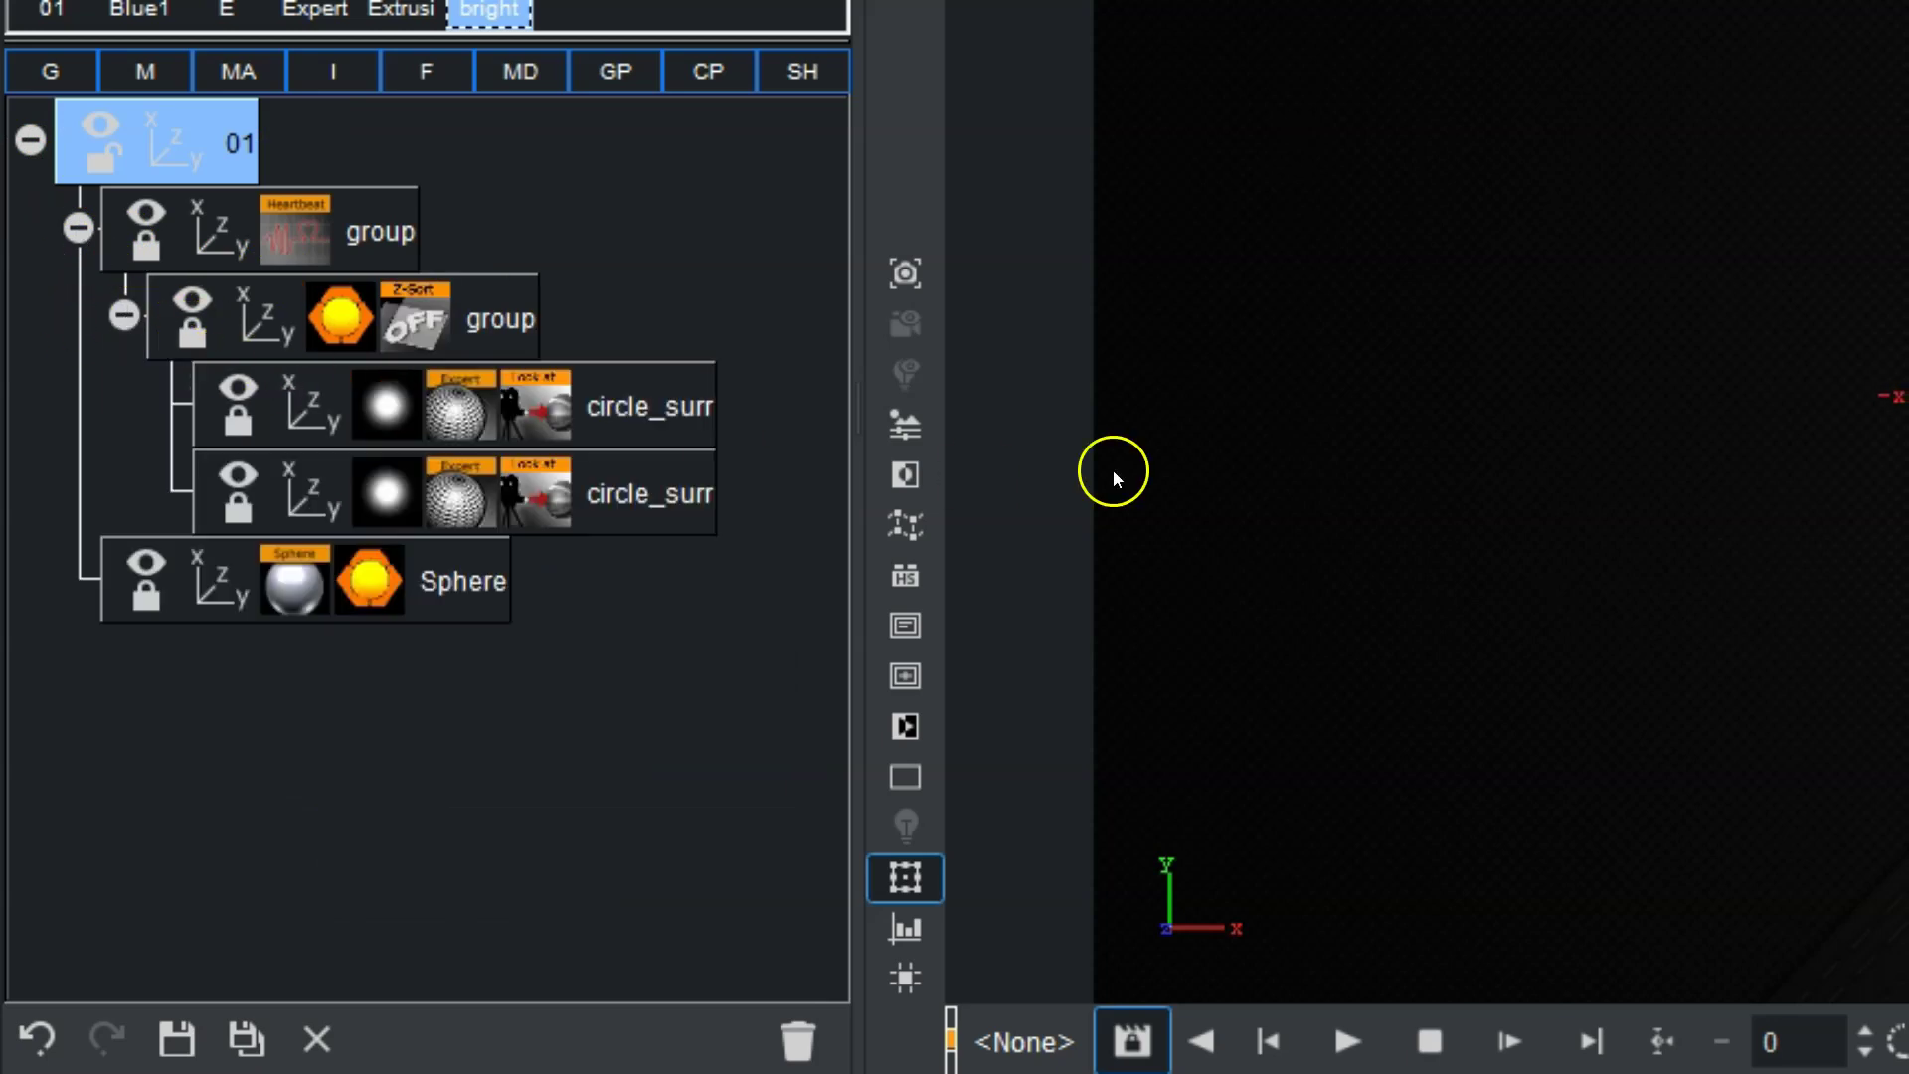
pyautogui.click(24, 143)
pyautogui.moveTo(159, 147); pyautogui.dragTo(786, 1045)
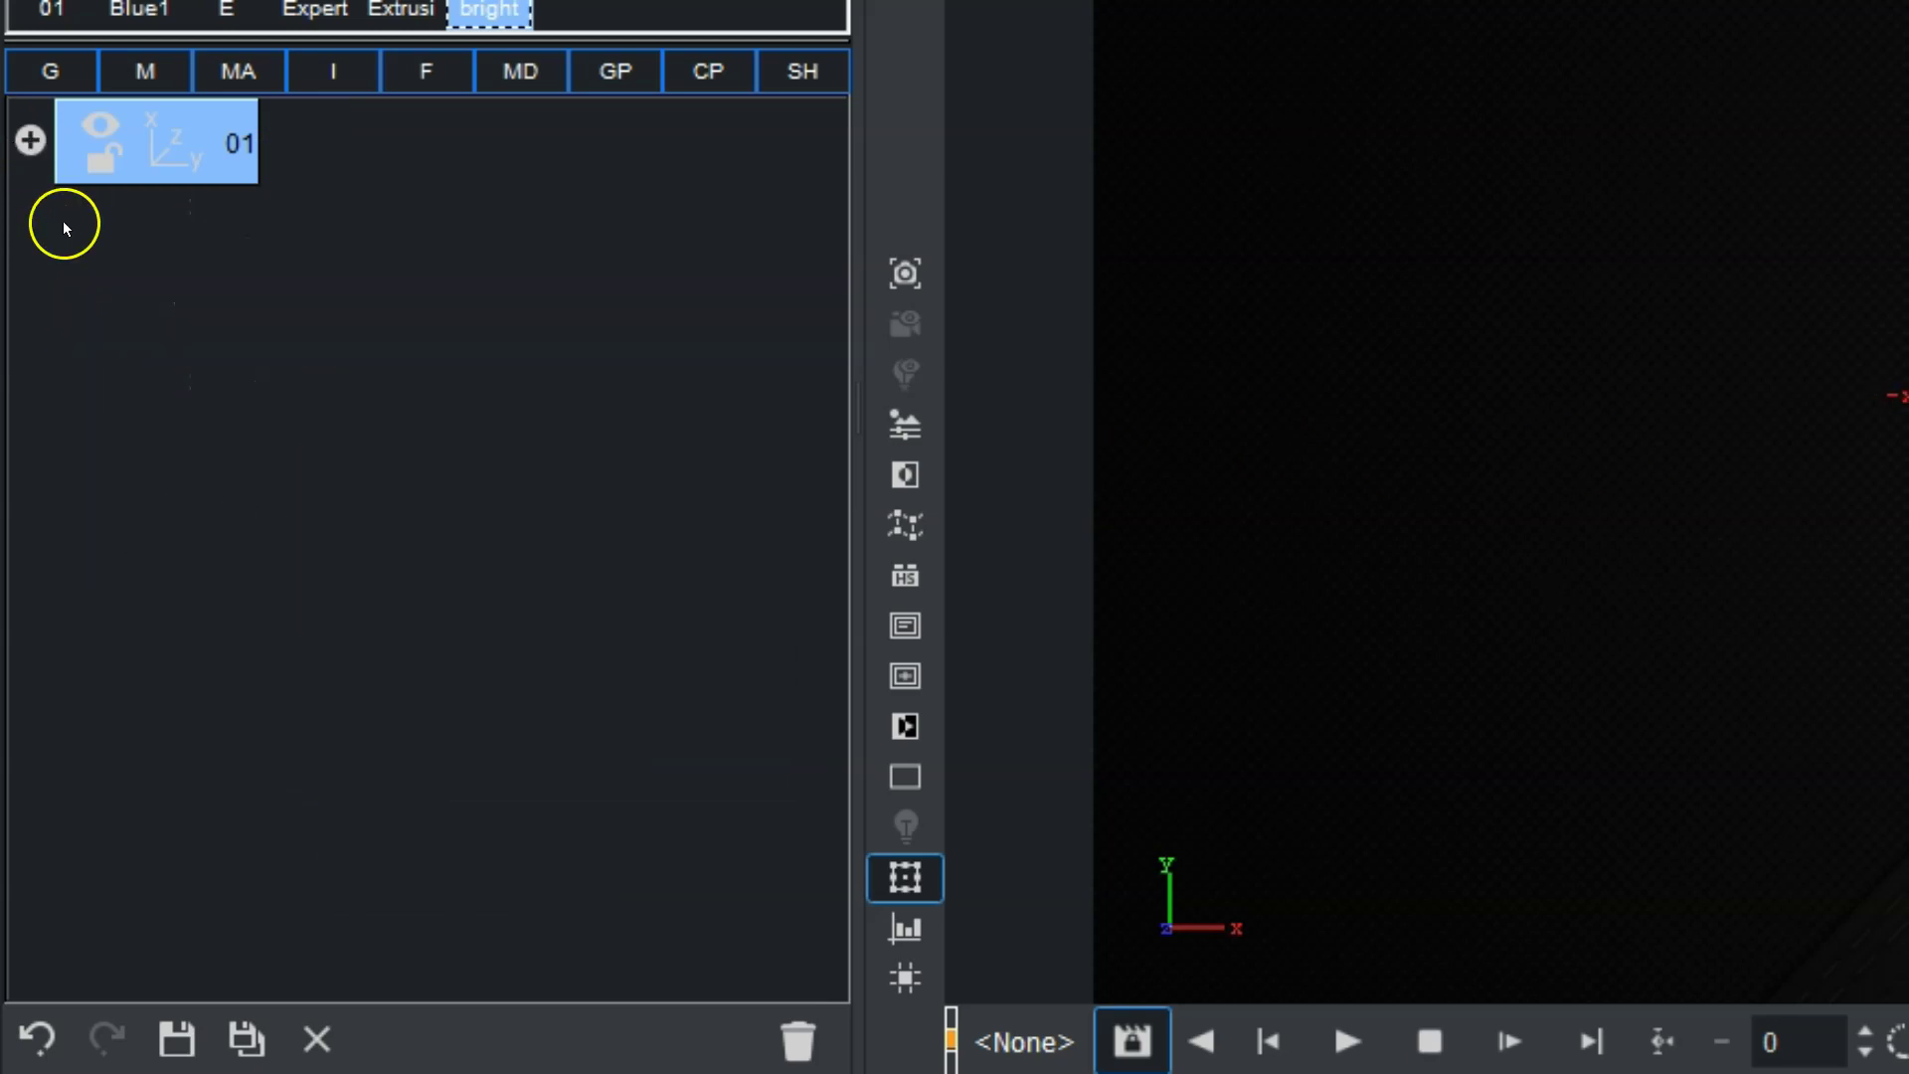
pyautogui.moveTo(204, 656); pyautogui.dragTo(203, 656)
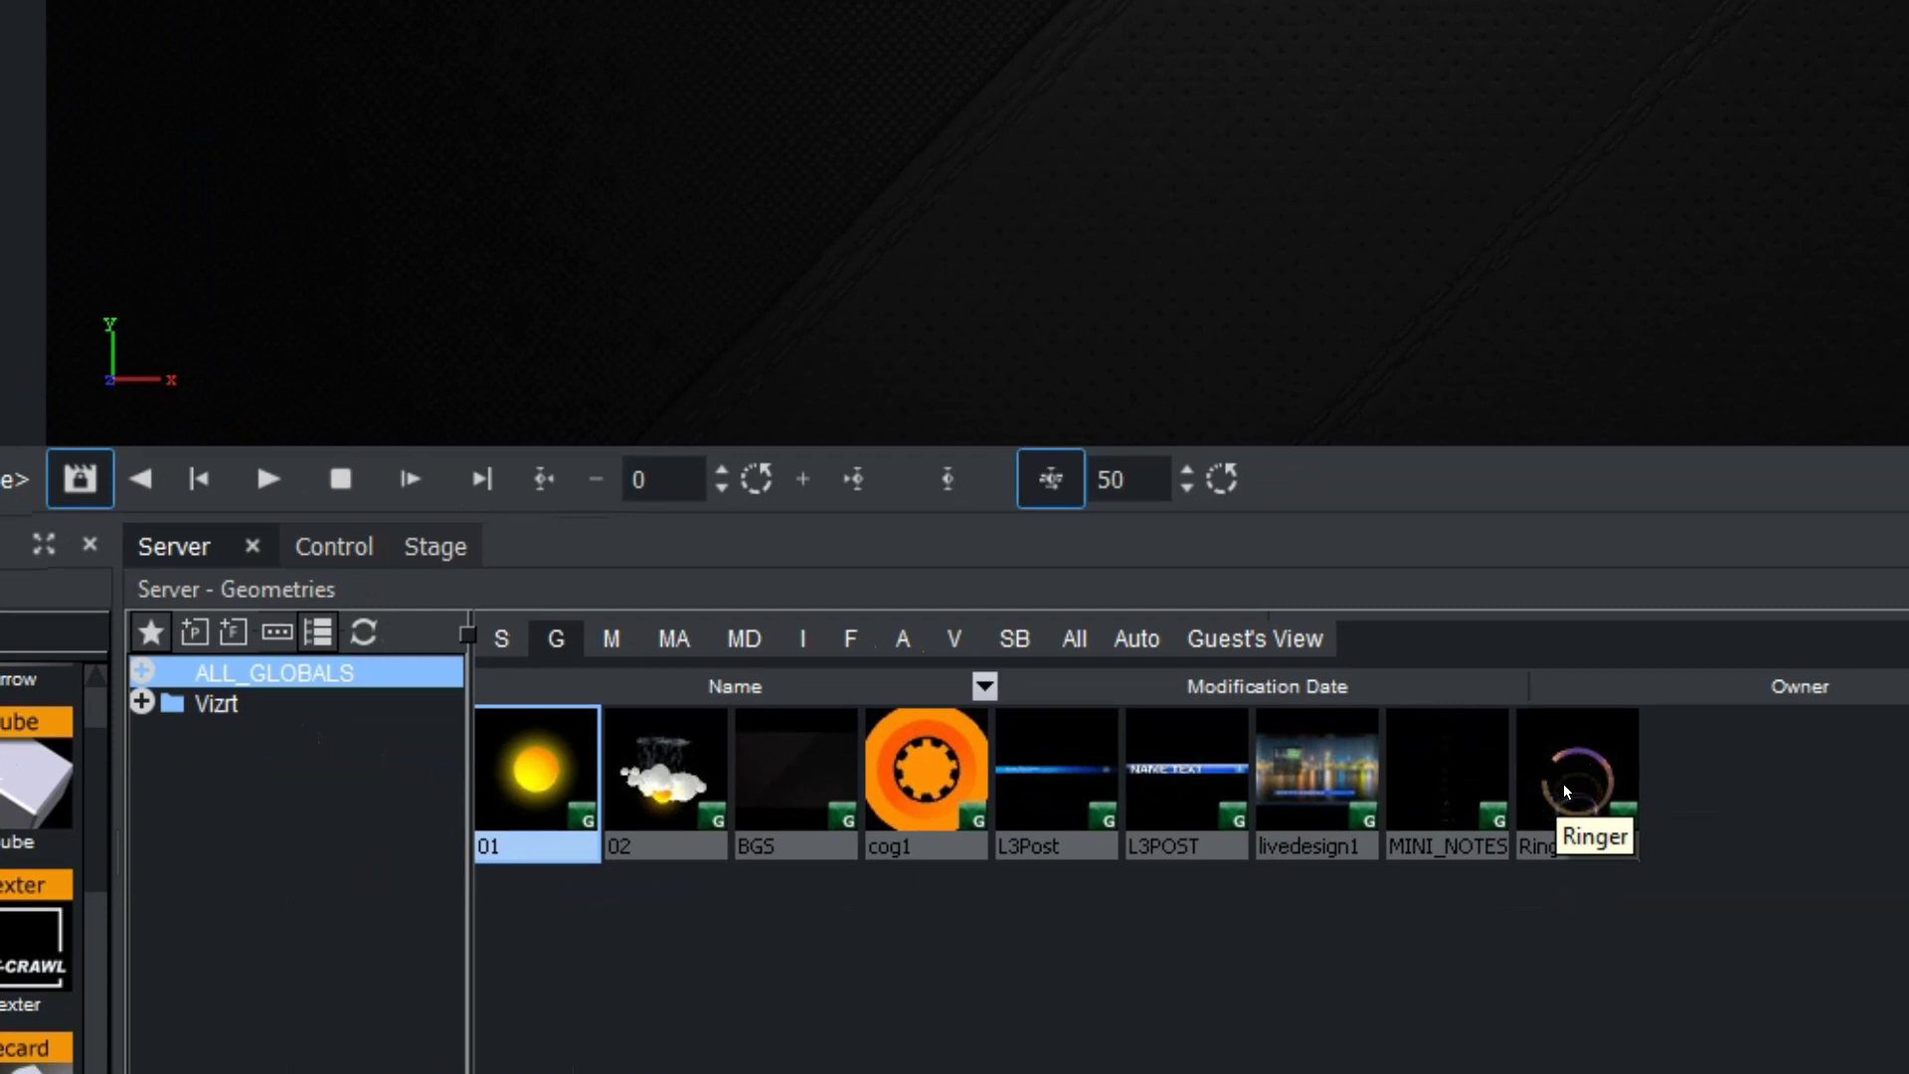
# Step: Open the import workspace and set the import list to geometries for the Objects folder
pyautogui.click(1563, 784)
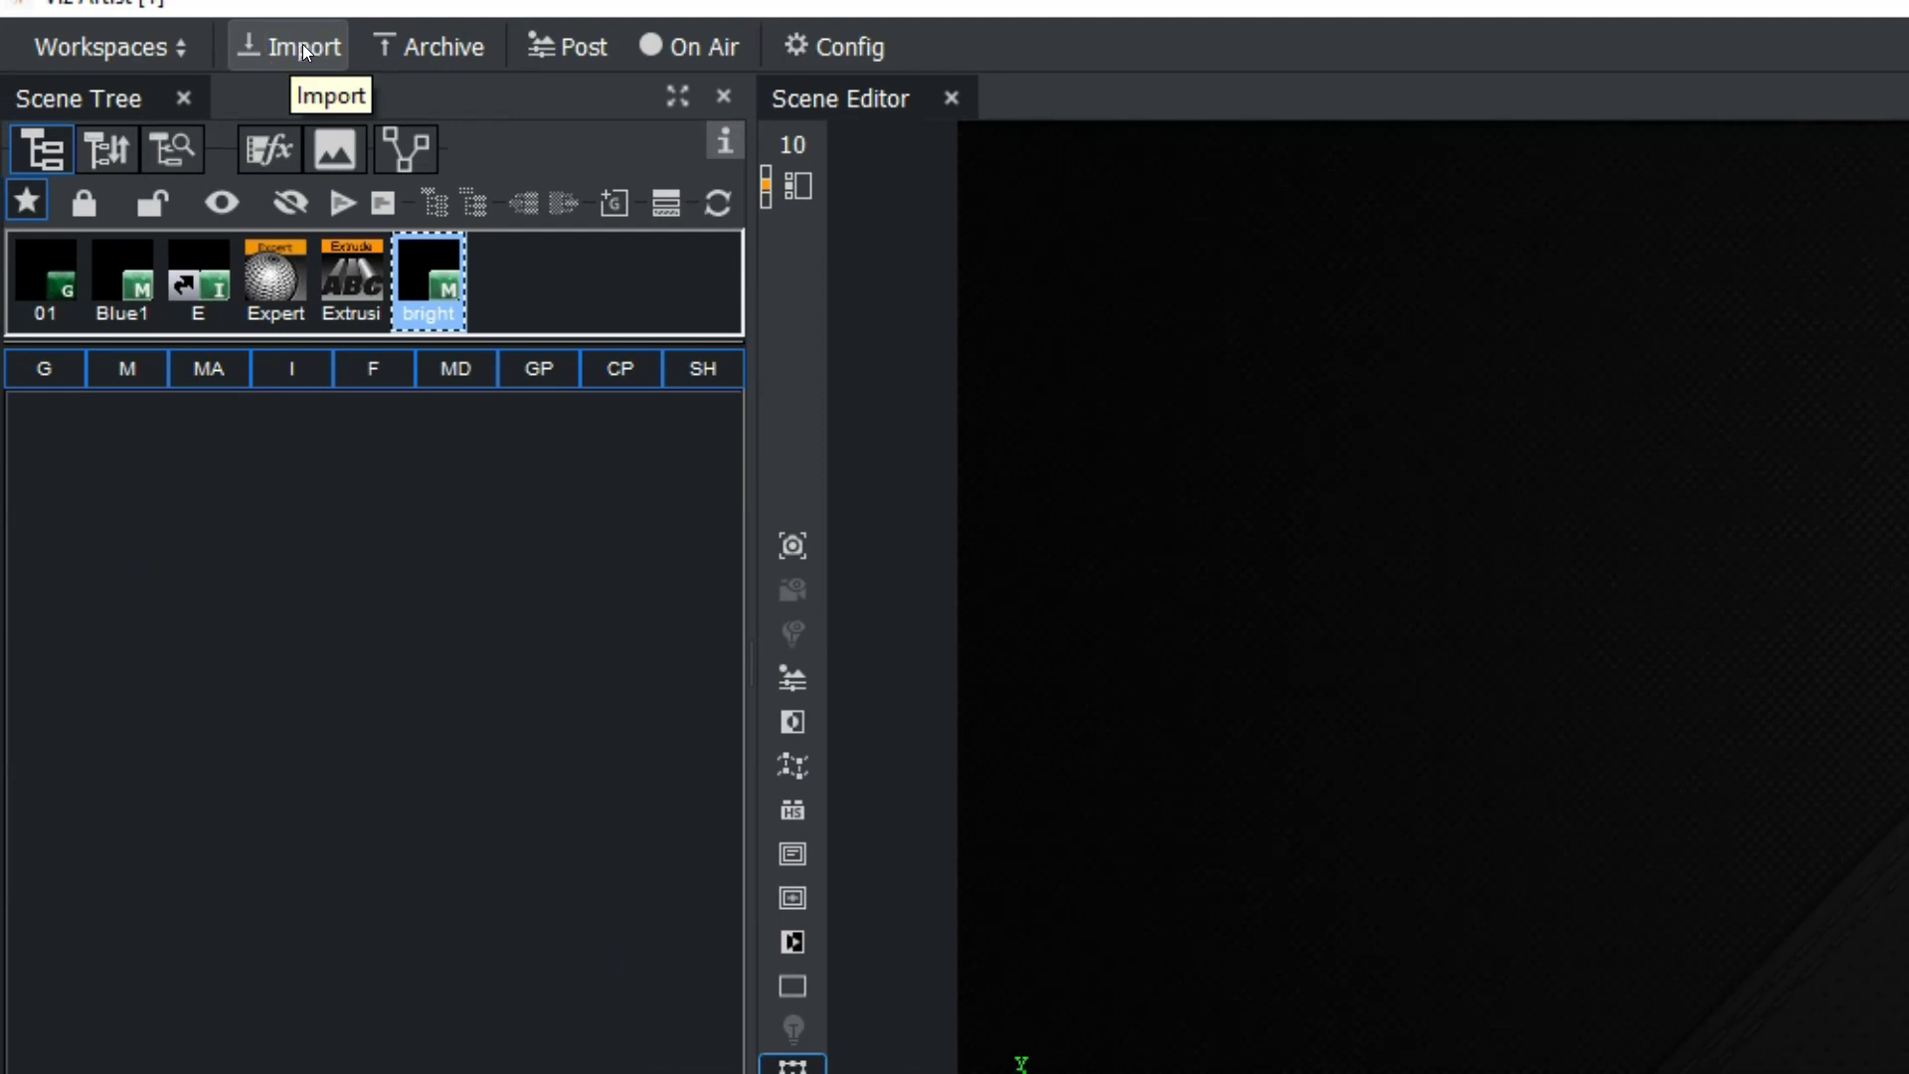
pyautogui.click(303, 44)
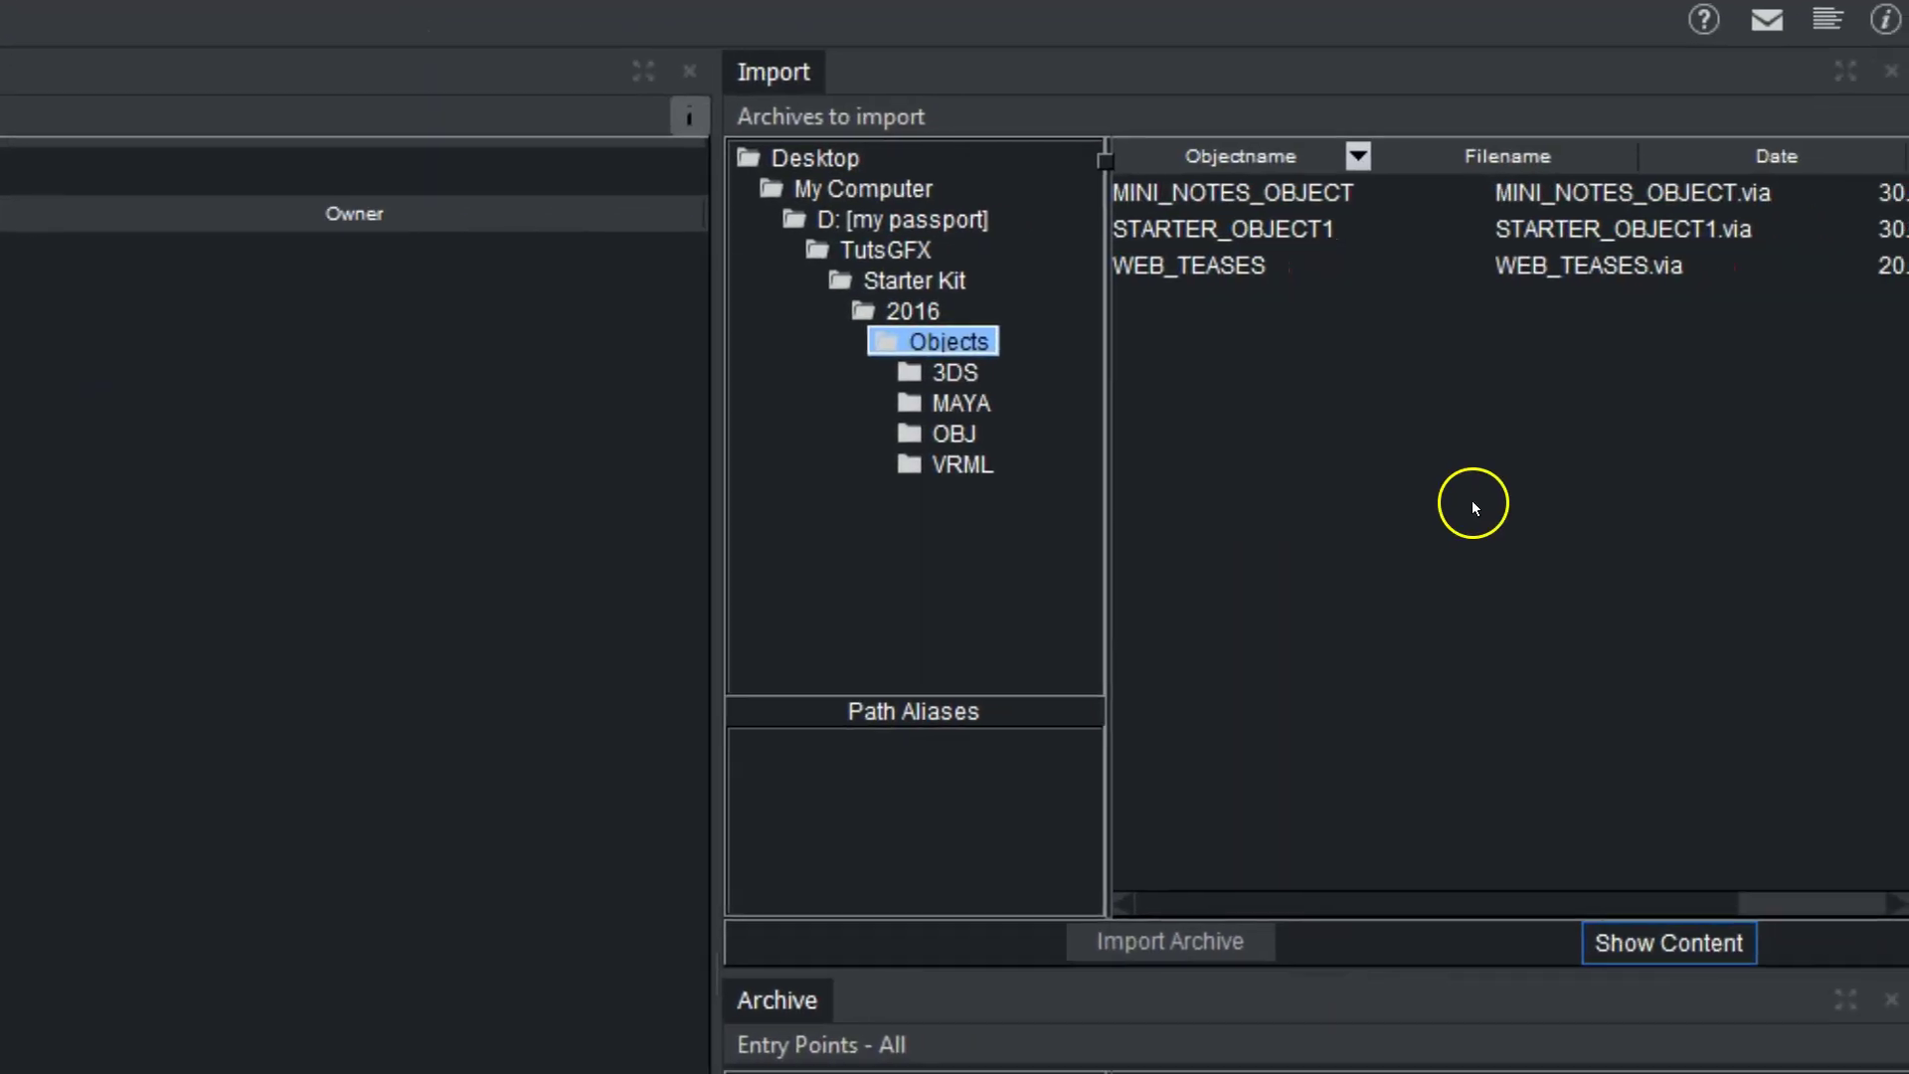
pyautogui.click(1755, 119)
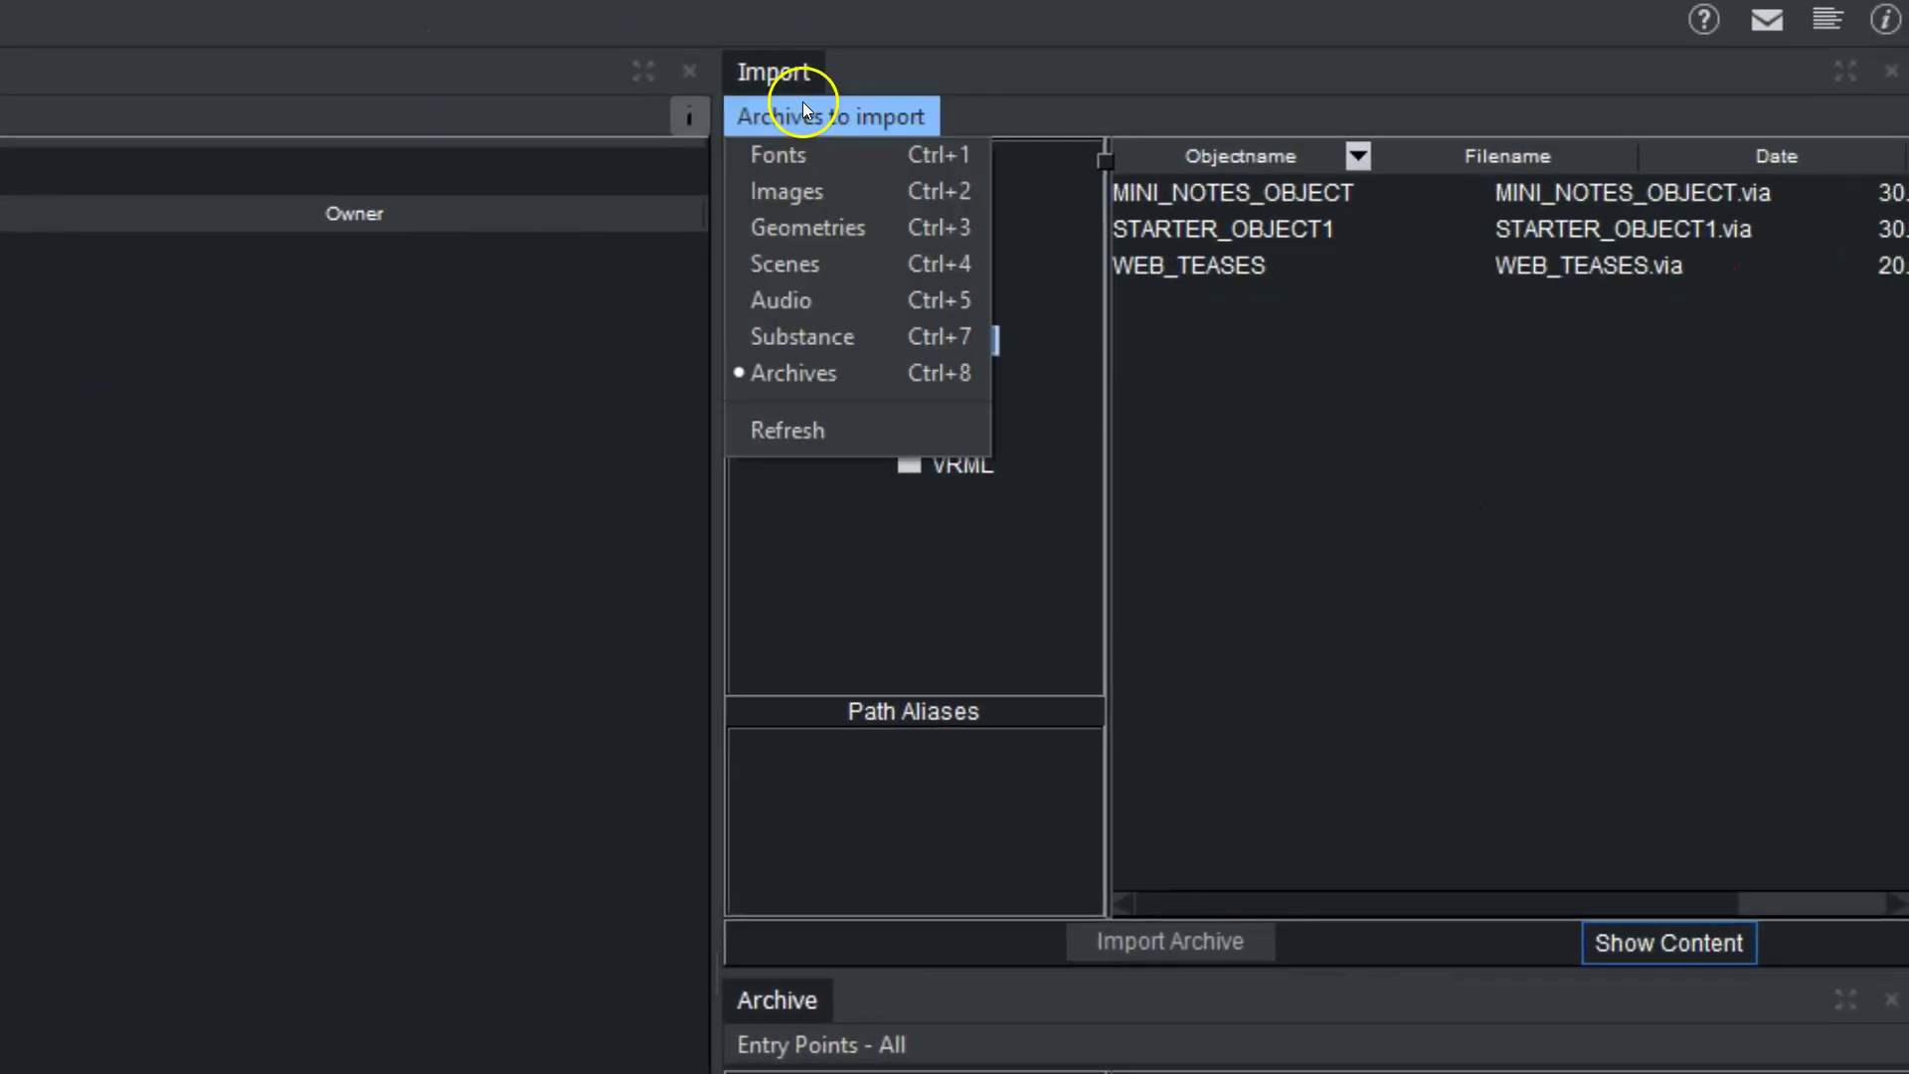
pyautogui.click(803, 229)
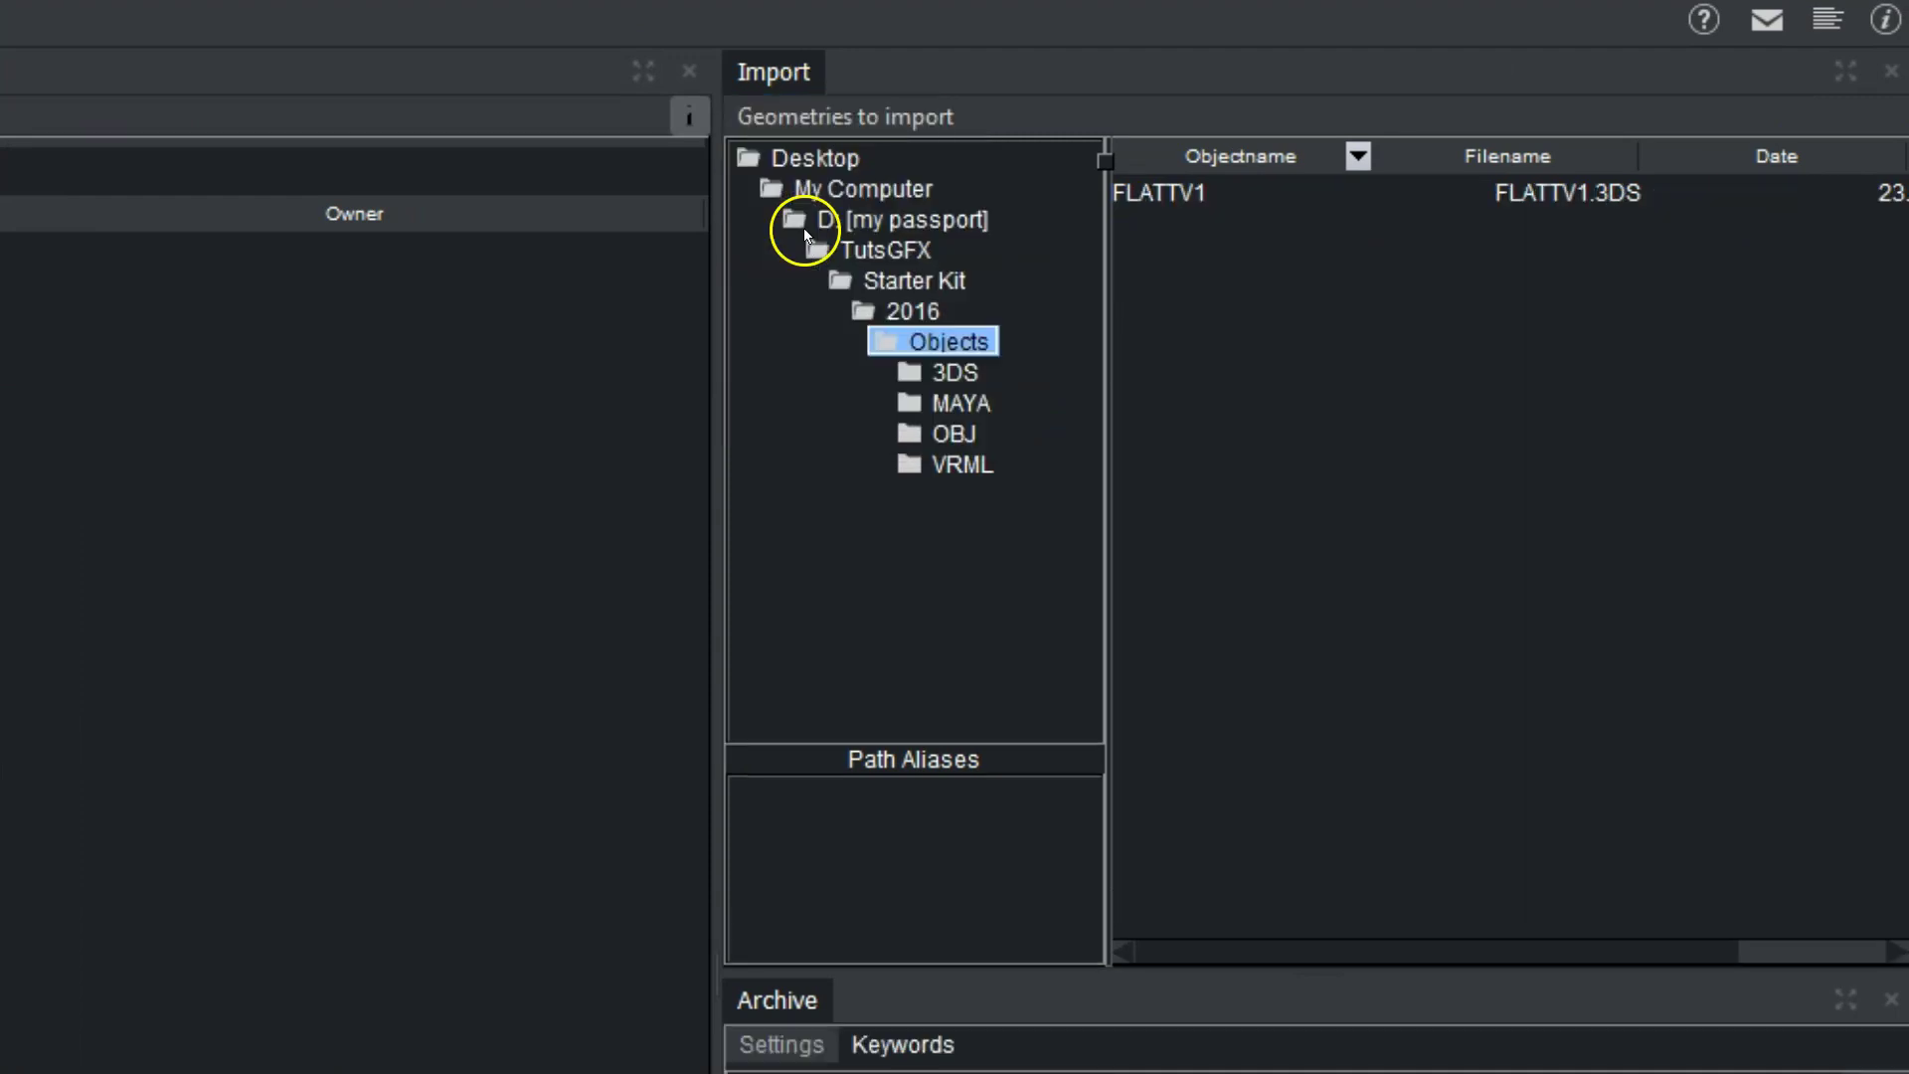
# Step: Import the FLATTV1.3DS file from the Objects folder into the server's geometries
pyautogui.click(1172, 195)
pyautogui.click(1158, 192)
pyautogui.click(1287, 236)
pyautogui.click(1145, 188)
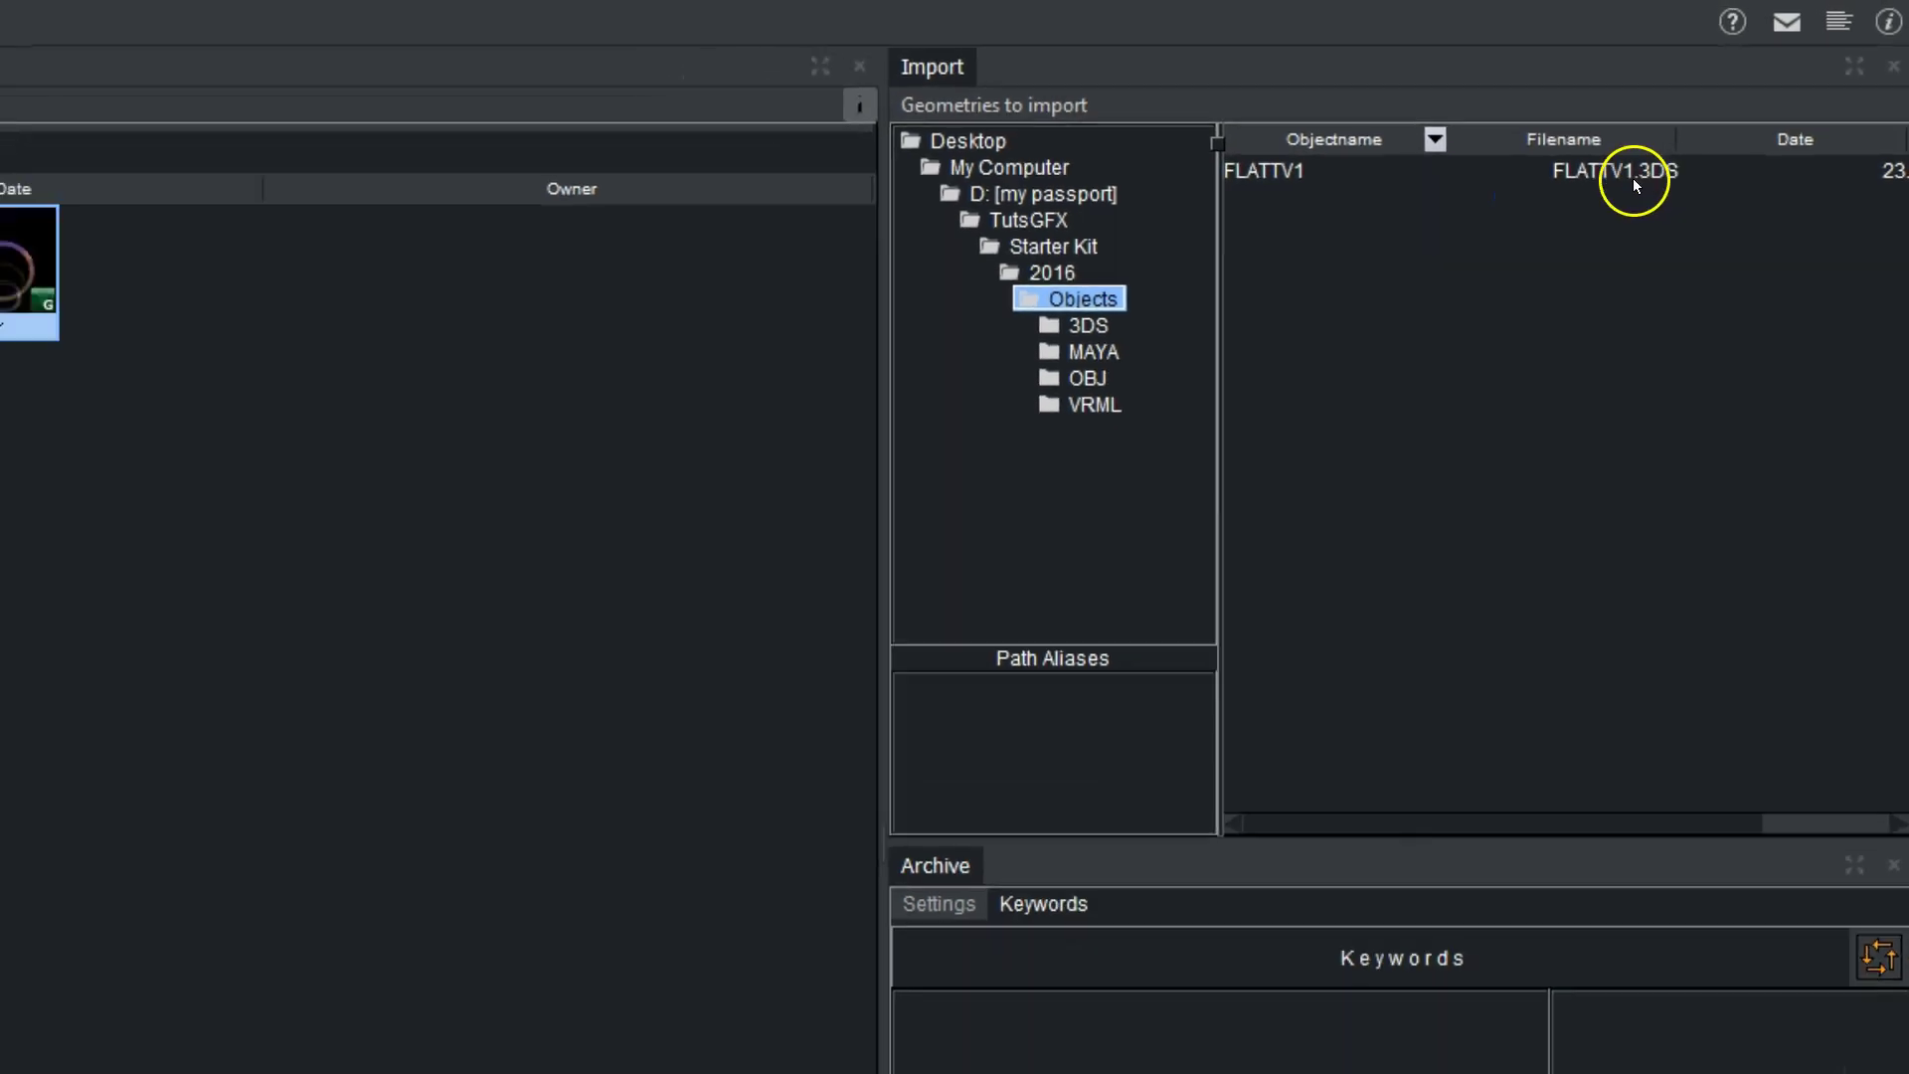
pyautogui.moveTo(1150, 195); pyautogui.dragTo(1104, 353)
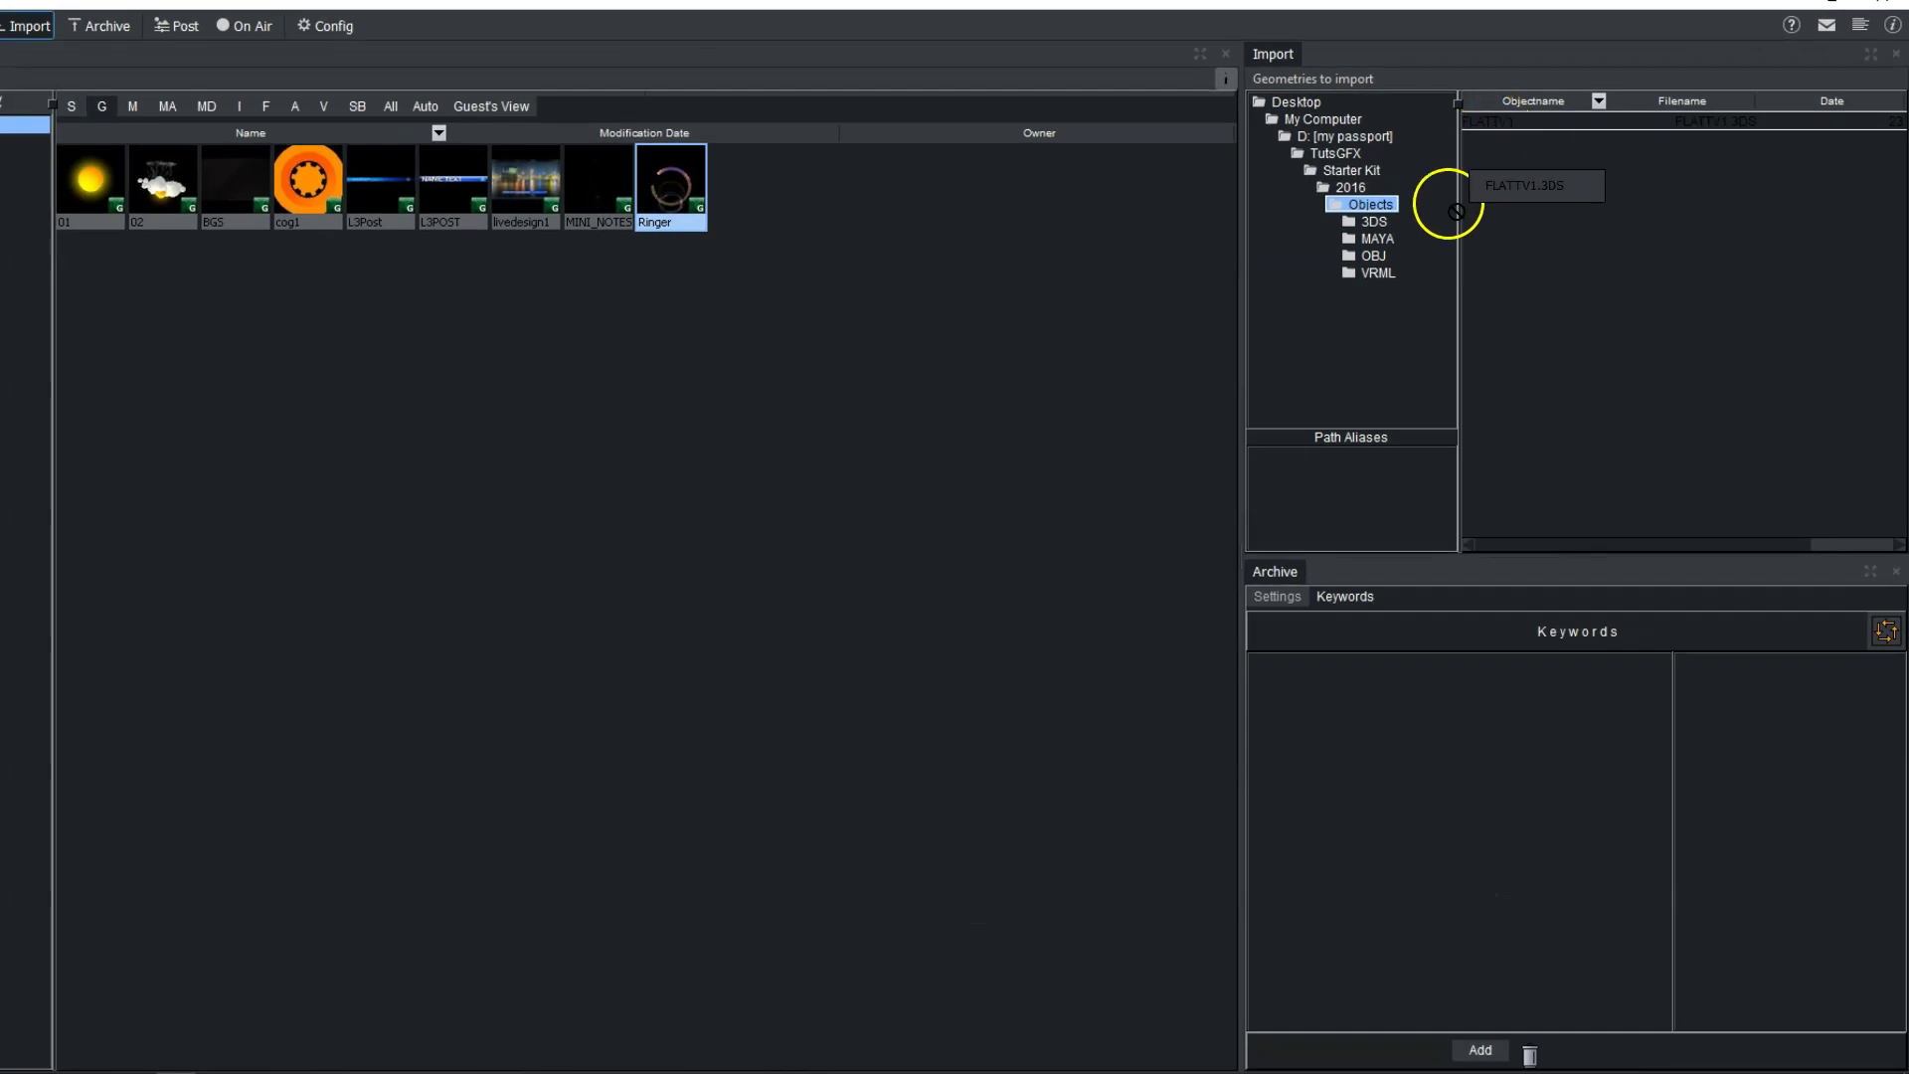
pyautogui.moveTo(1456, 211); pyautogui.dragTo(834, 246)
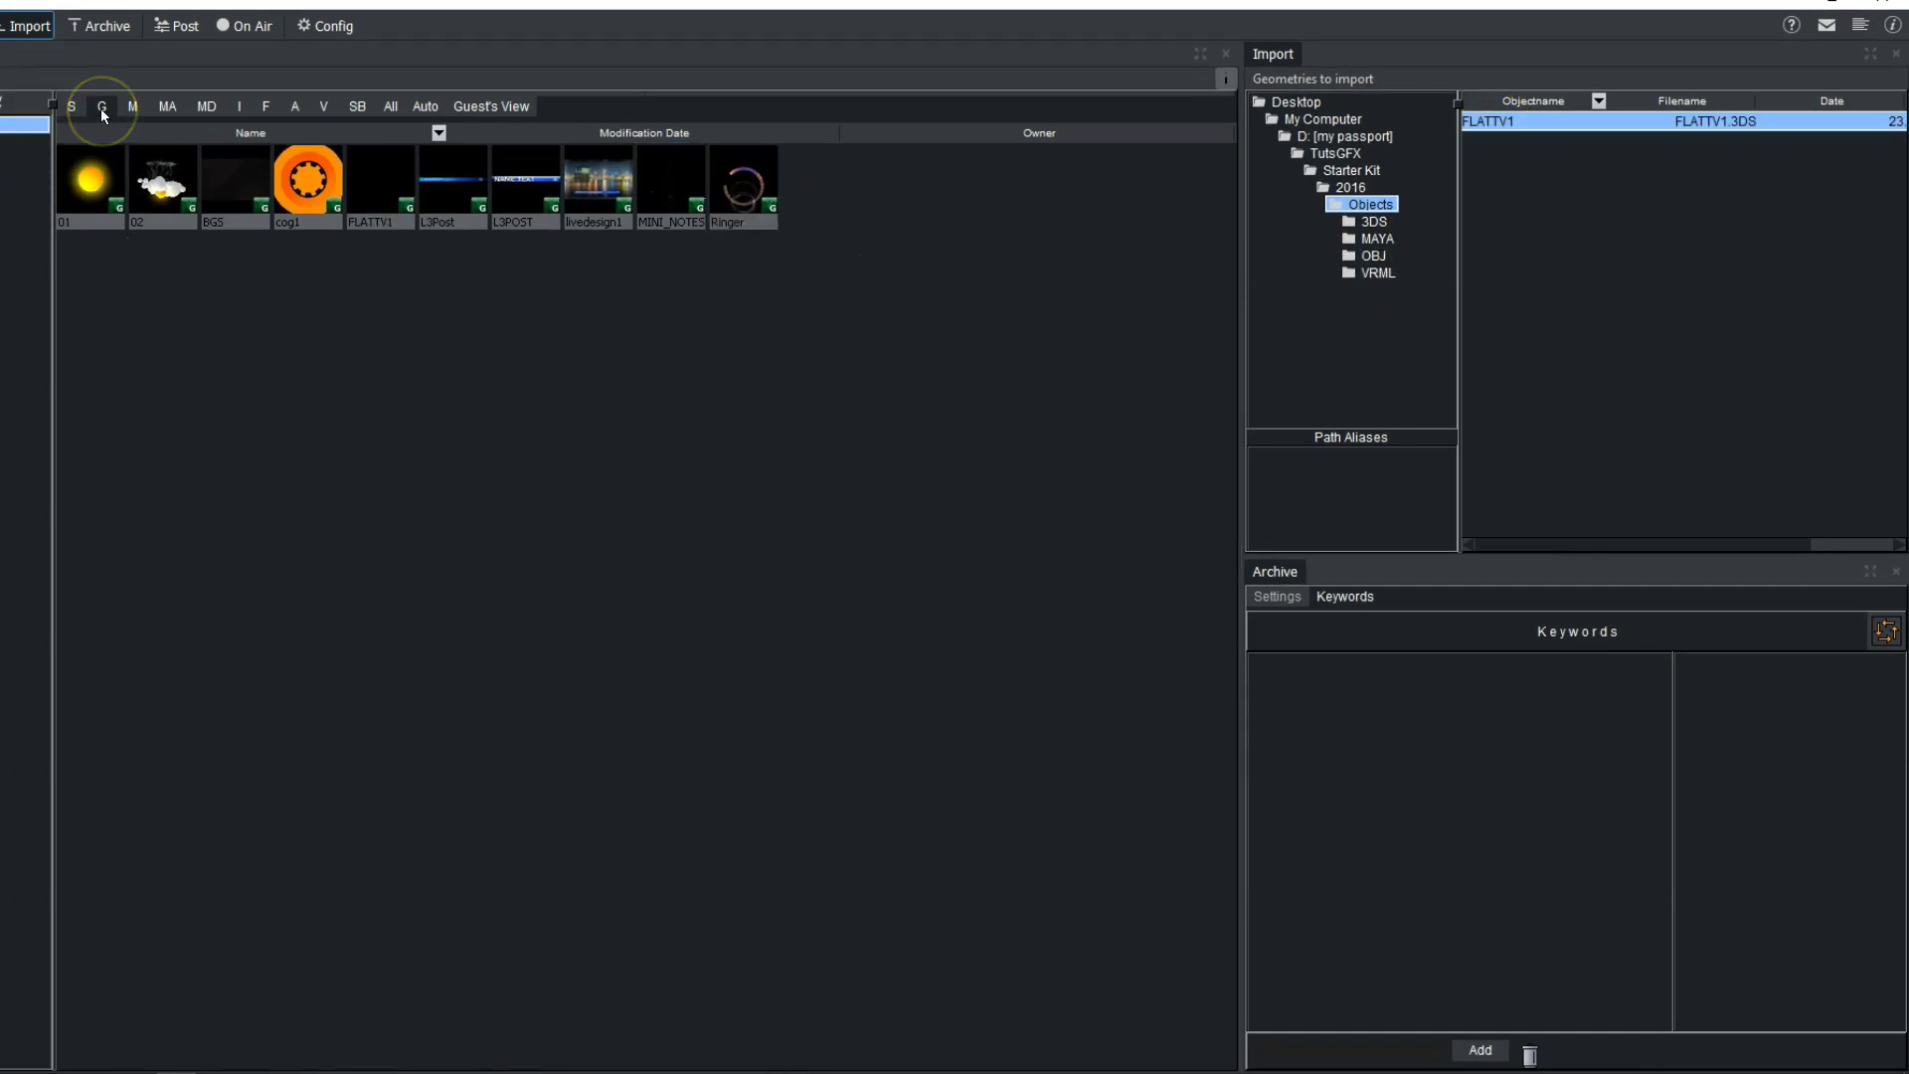
# Step: Switch the import list to scenes to examine the scene files in the Objects folder
pyautogui.click(1289, 82)
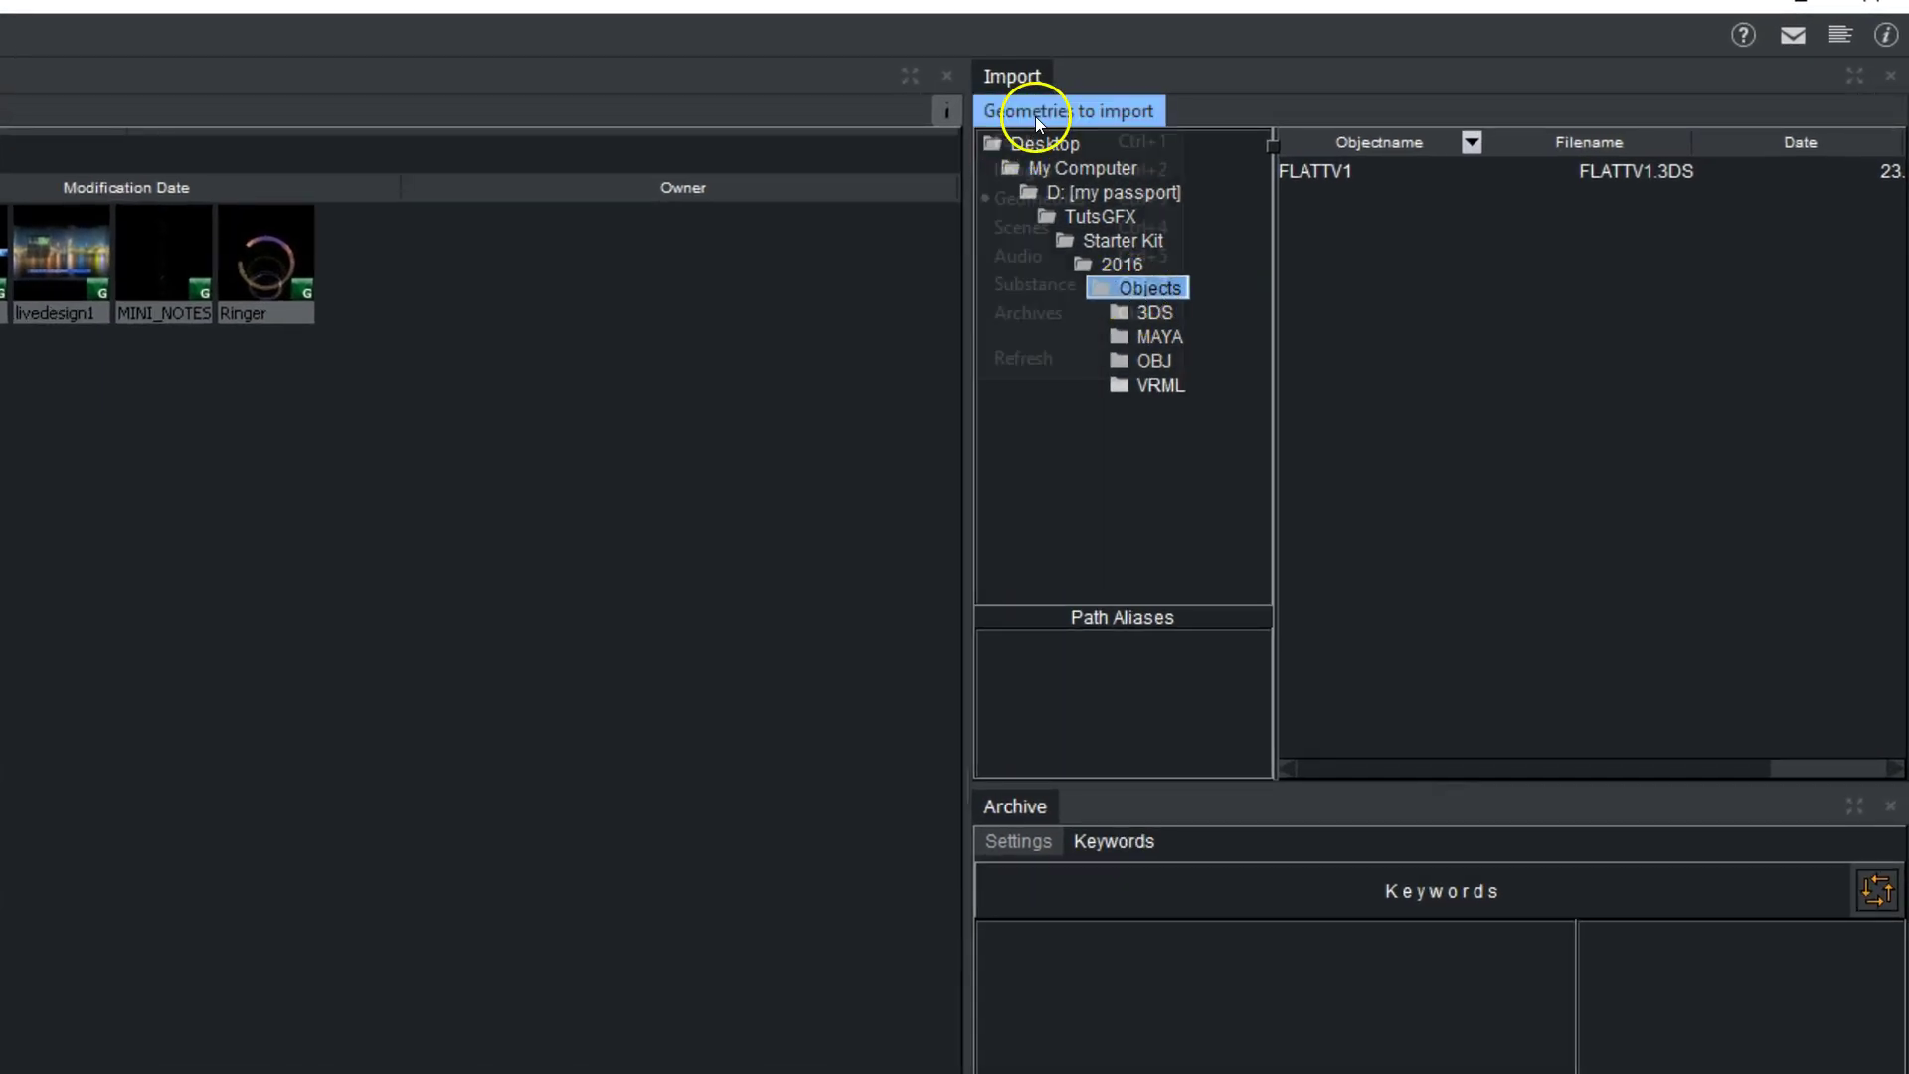
pyautogui.click(1038, 221)
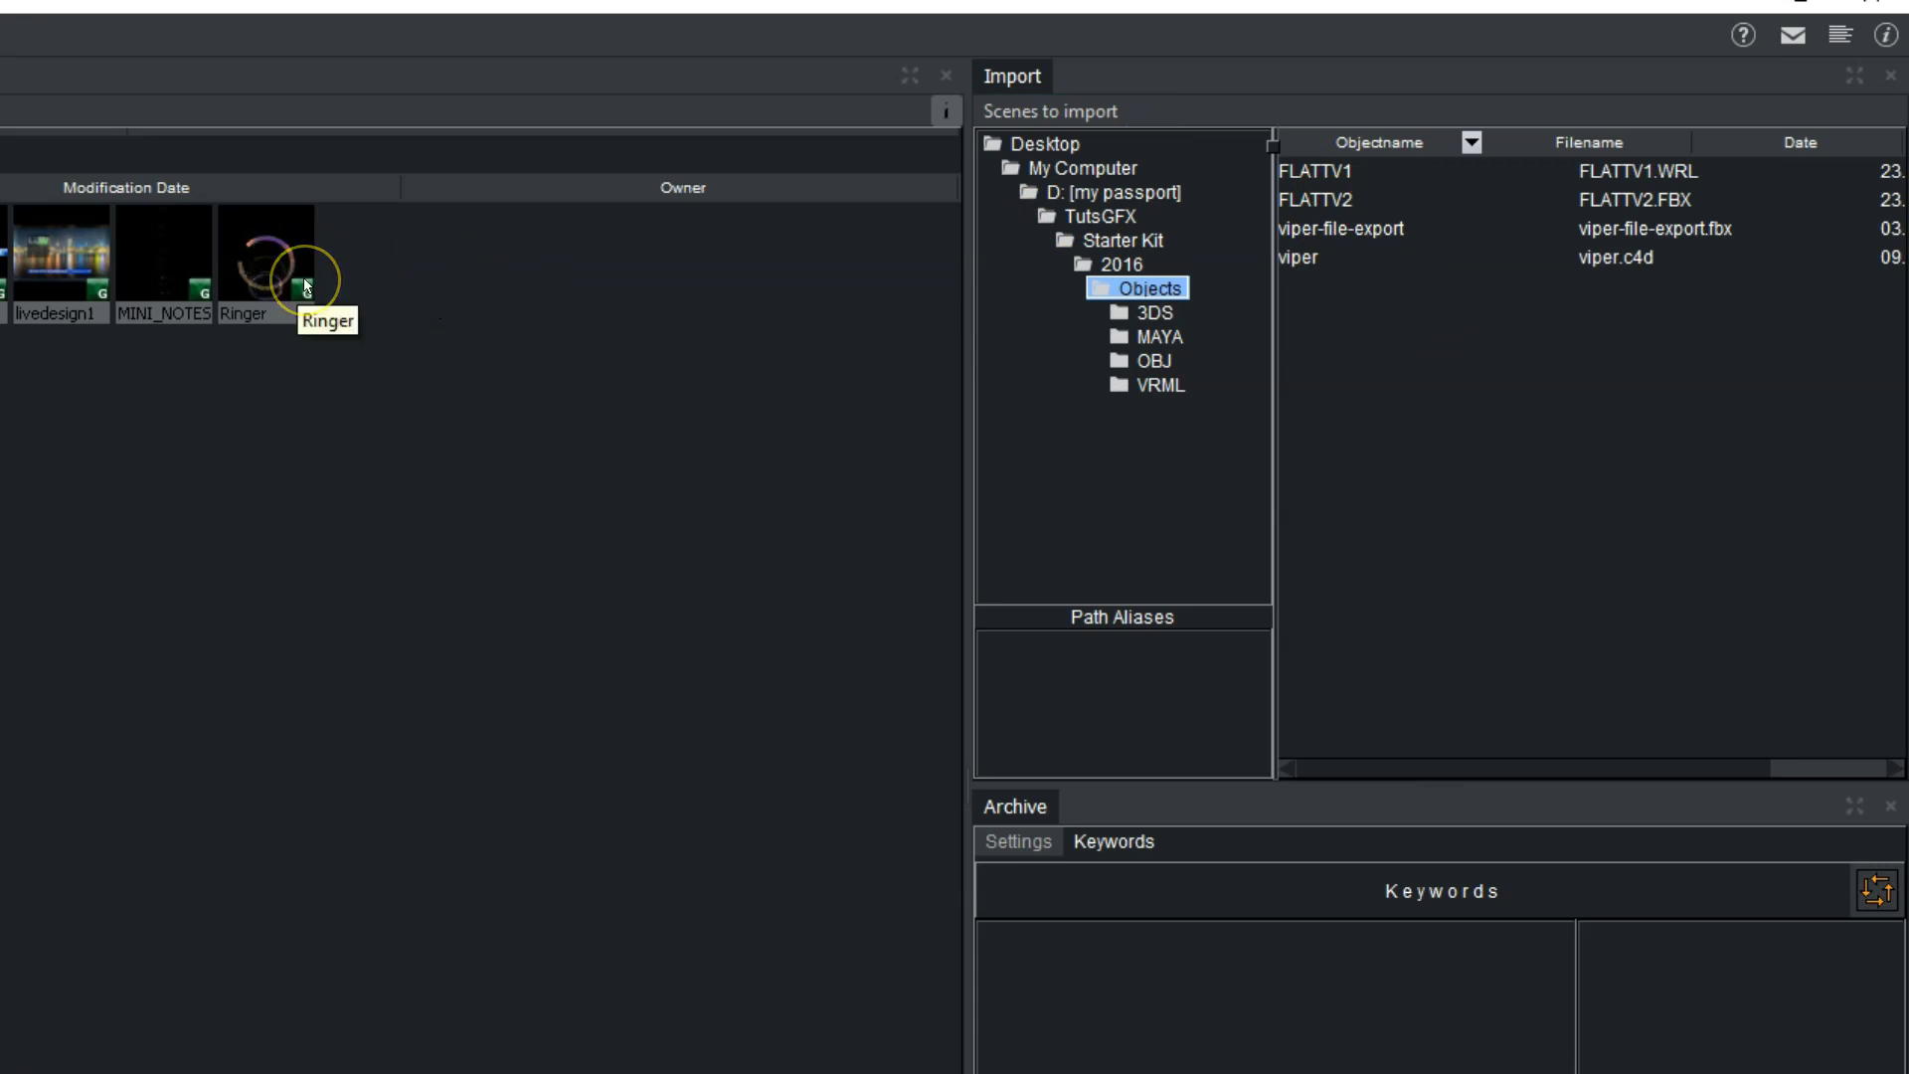
# Step: Return to the Default workspace, add the imported FLATTV1 geometry to the scene tree and open its transformation settings
pyautogui.click(84, 38)
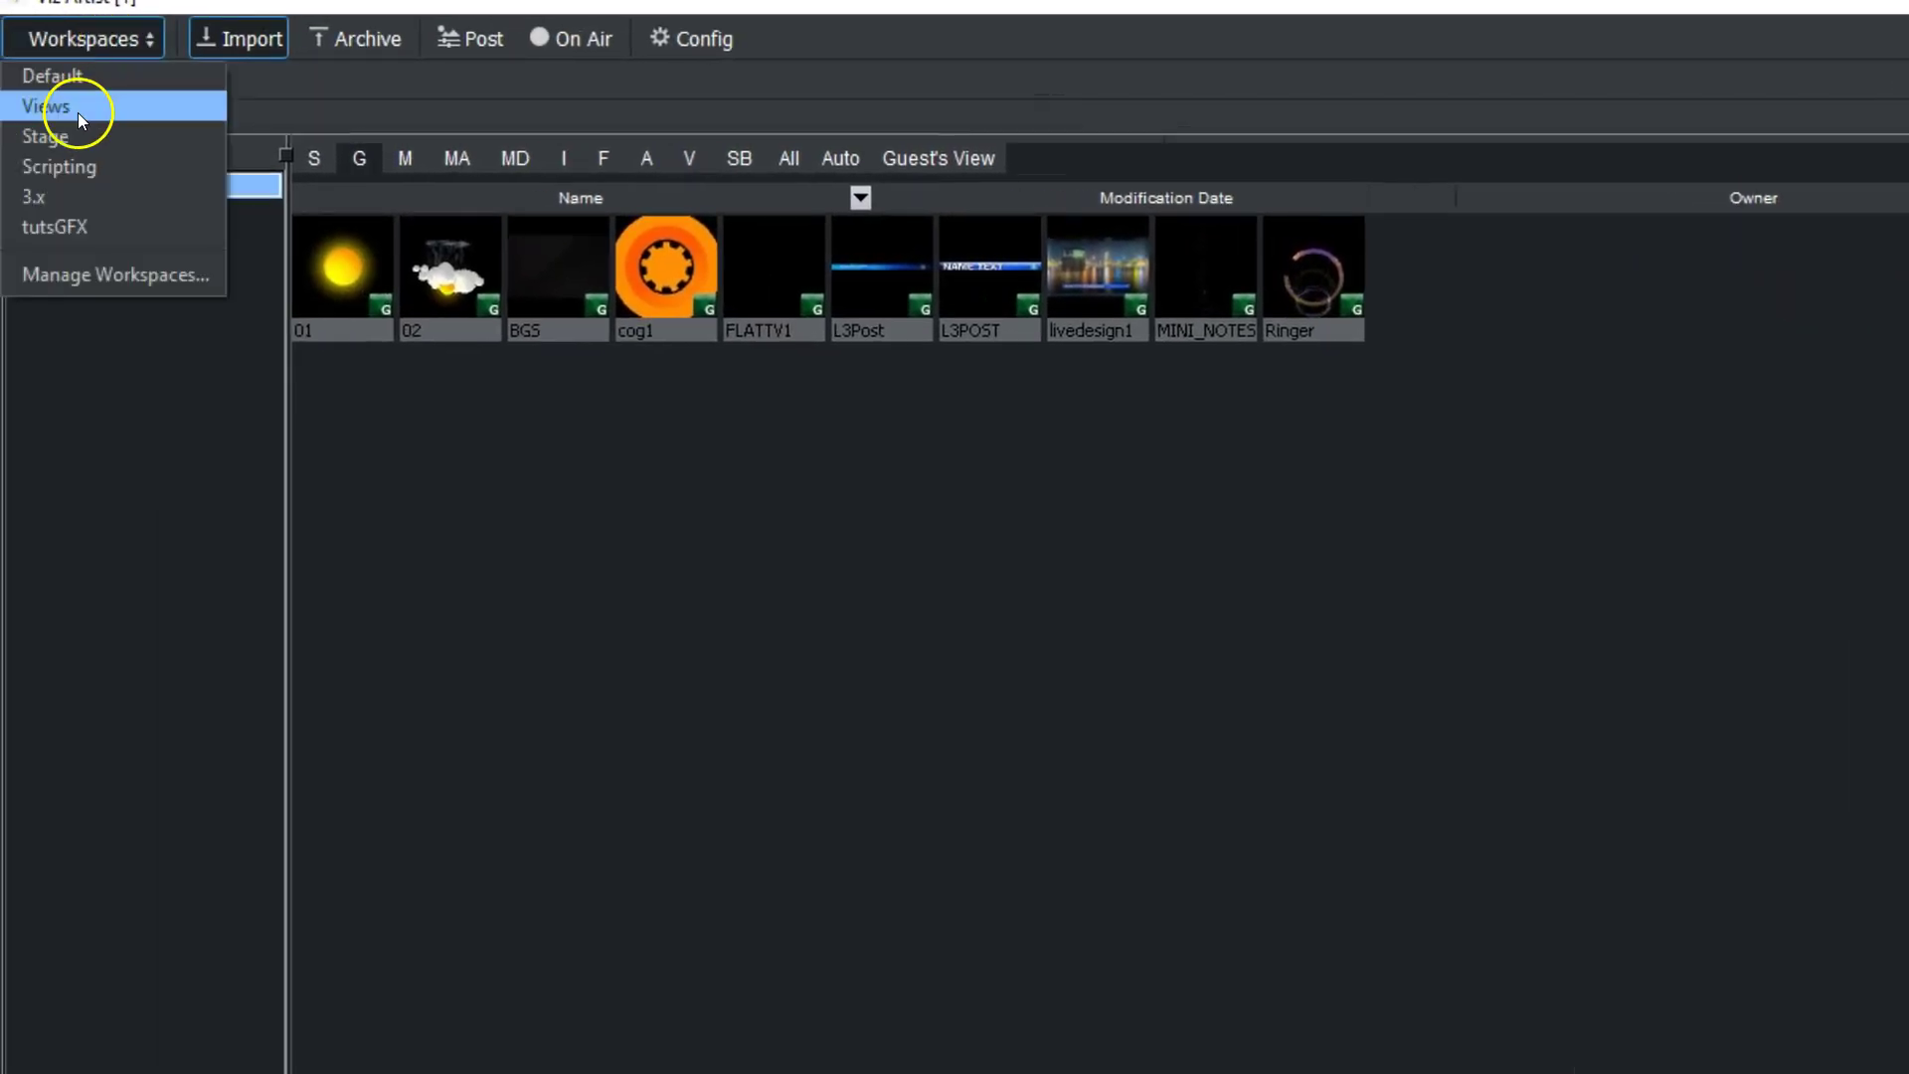
pyautogui.click(64, 85)
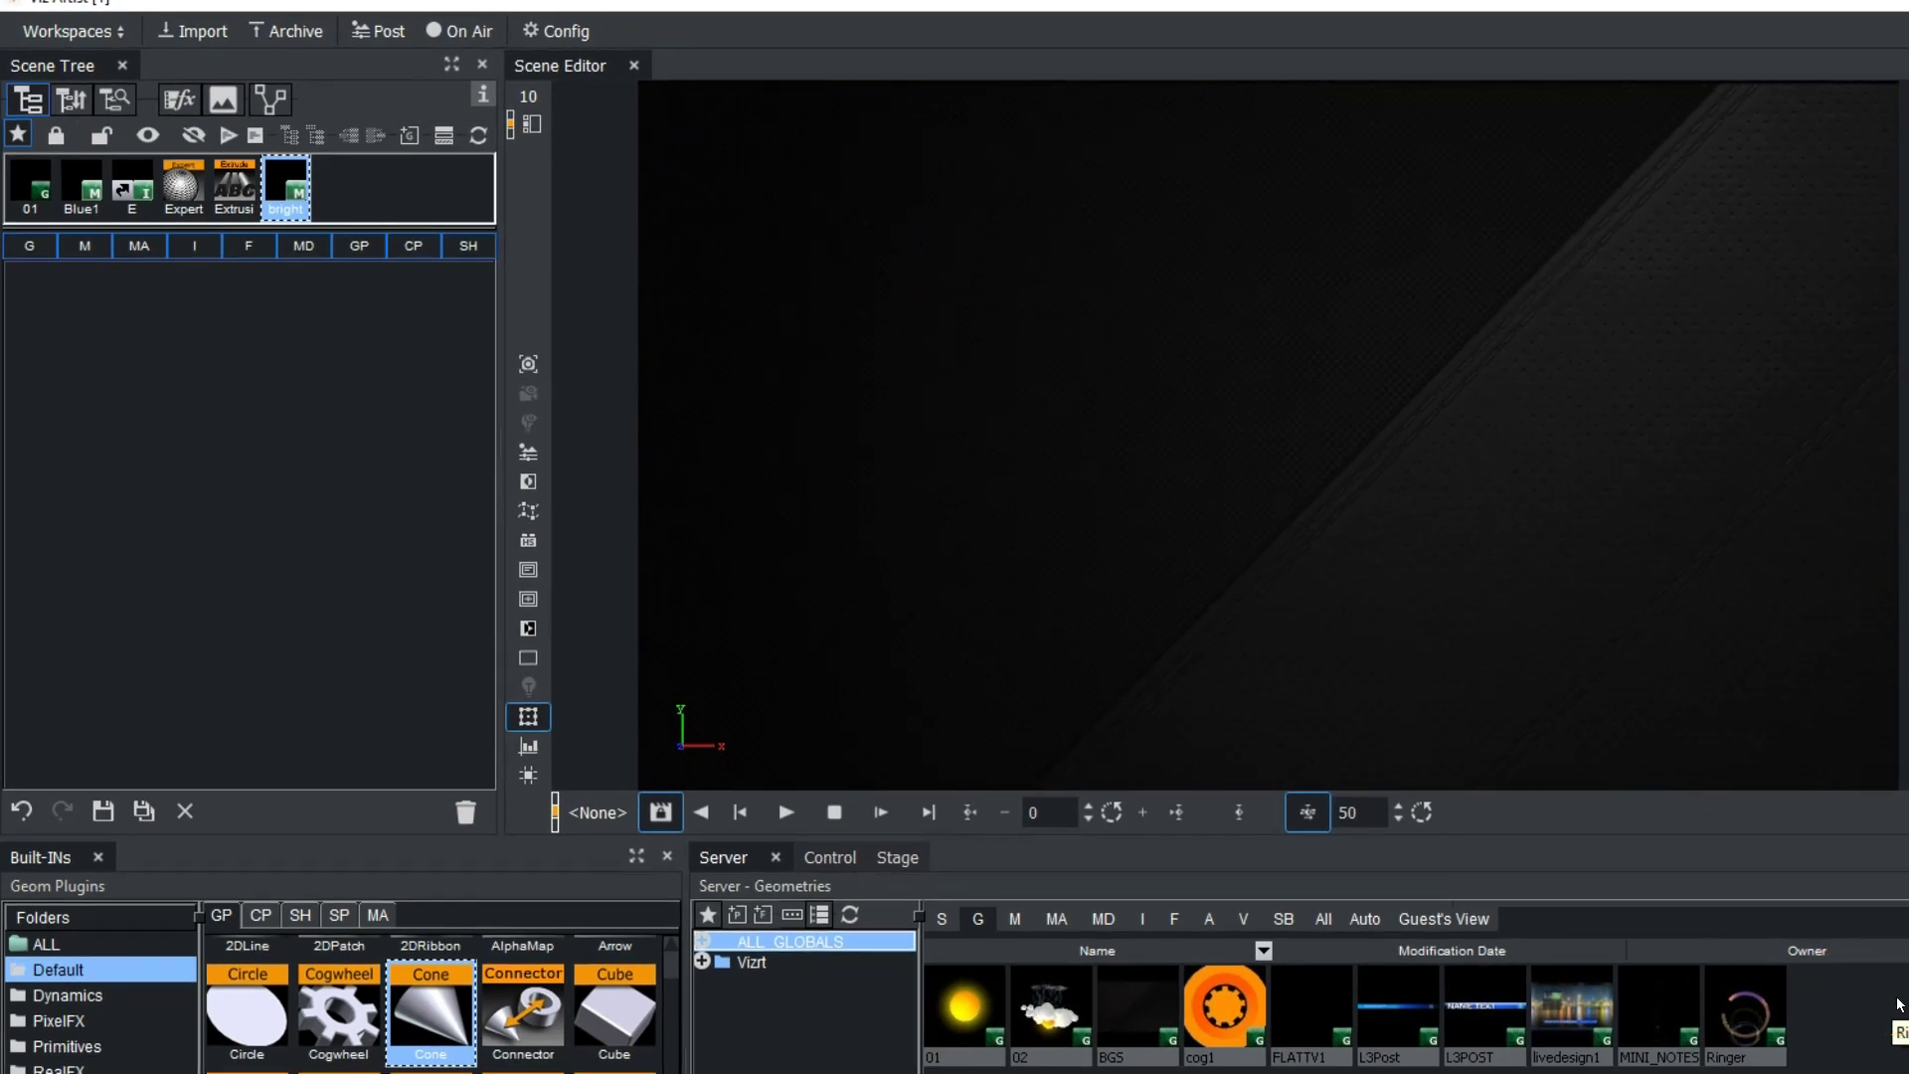
pyautogui.moveTo(1322, 1010); pyautogui.dragTo(205, 407)
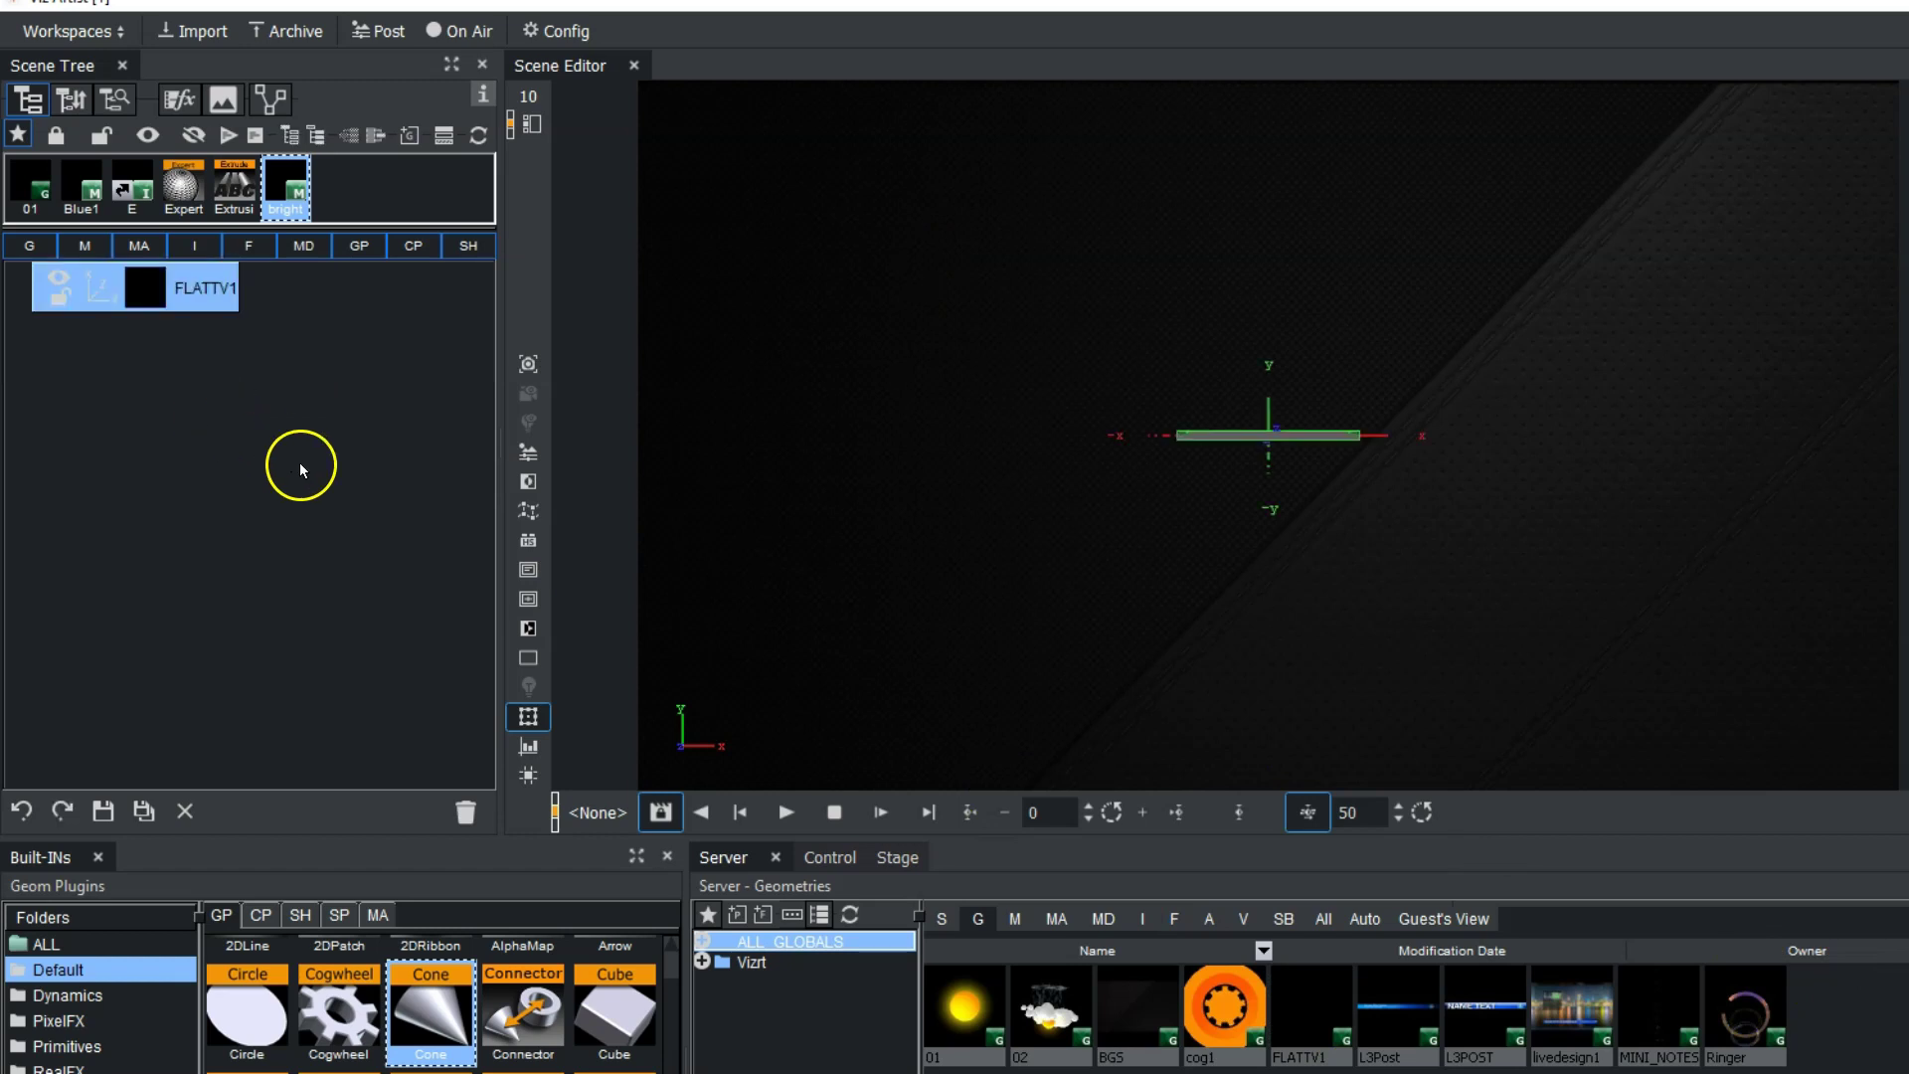
pyautogui.click(102, 288)
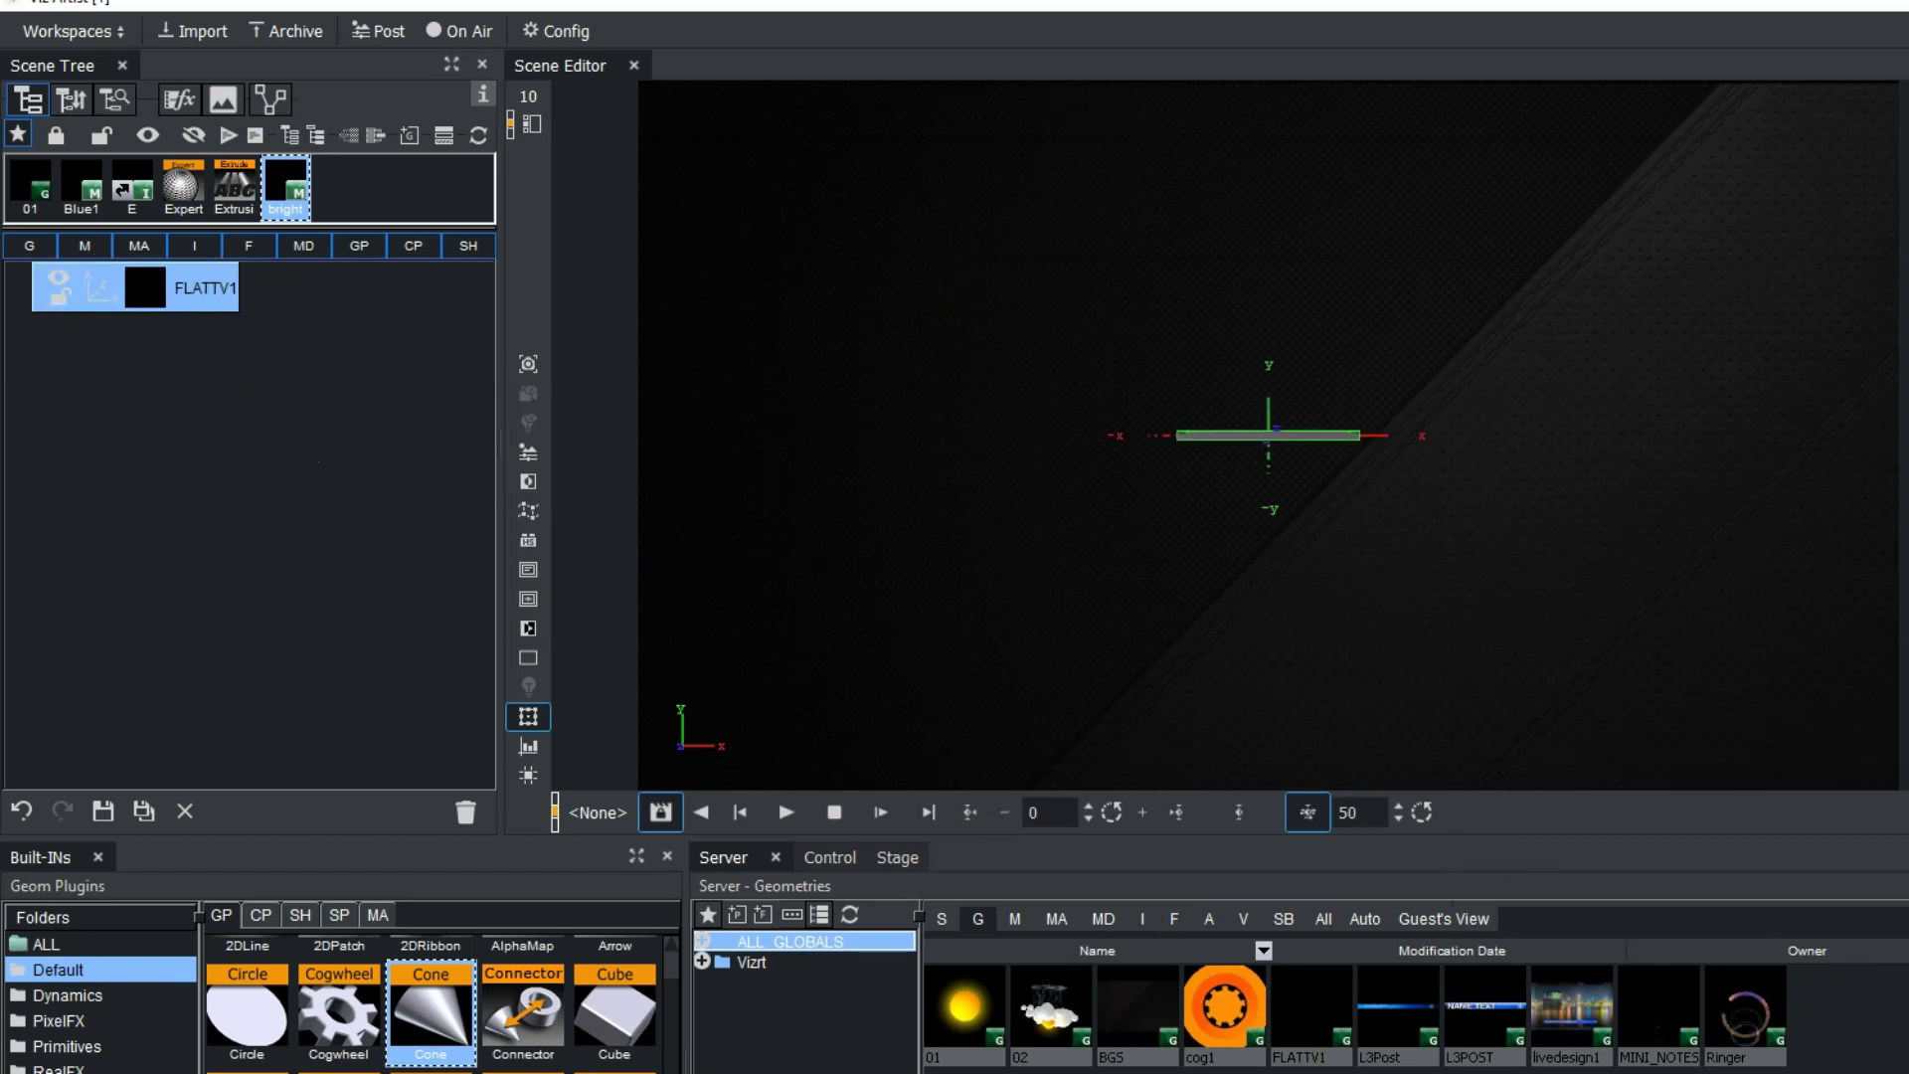